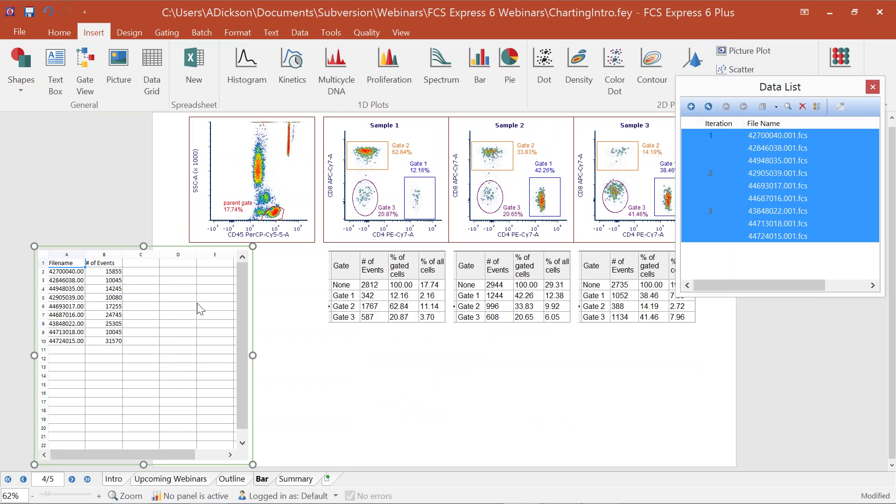
Add a Median statistic column for CD3 FITC-A in Gate 1 to the spreadsheet, covering all data files in the Data List
drag(495, 306, 156, 276)
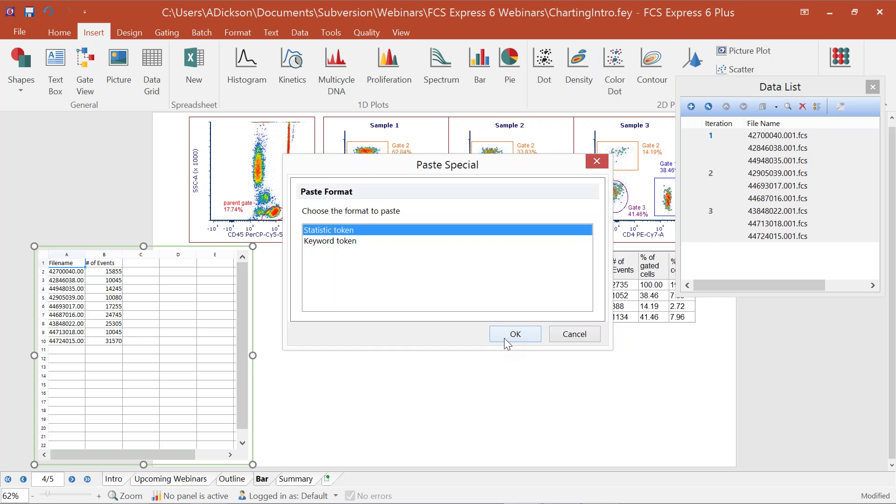
click(505, 339)
click(488, 131)
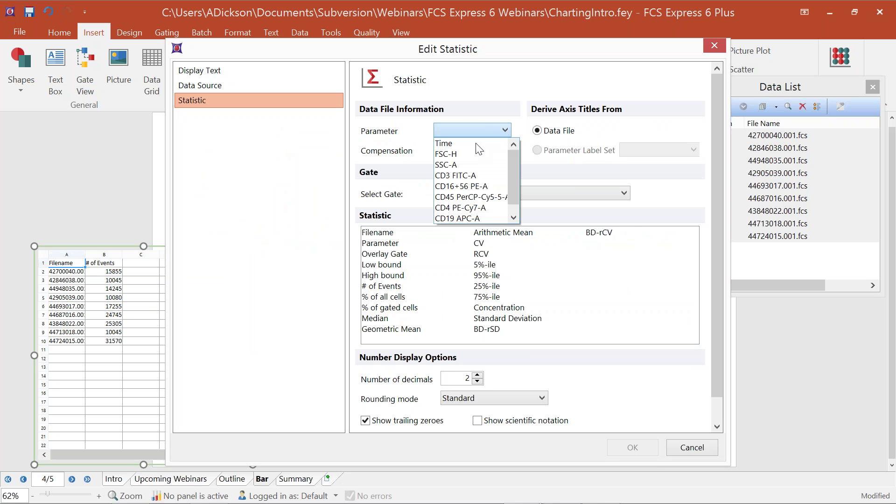
click(459, 175)
click(474, 193)
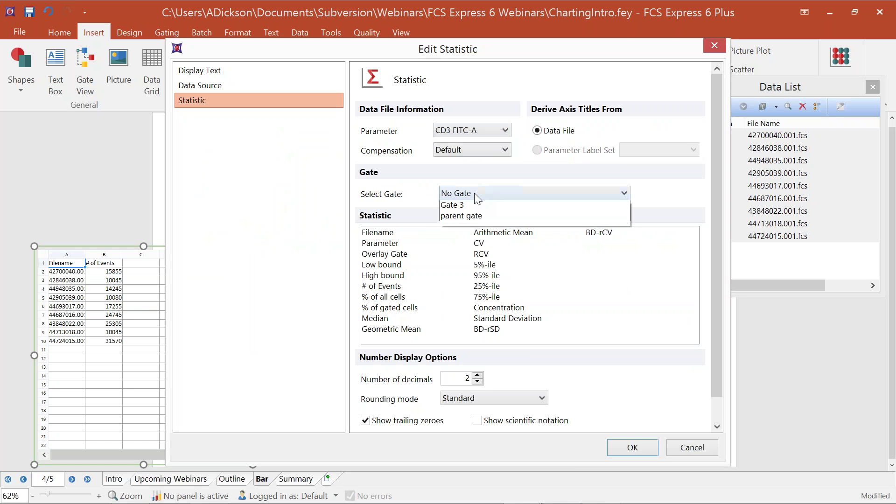
click(484, 216)
click(386, 320)
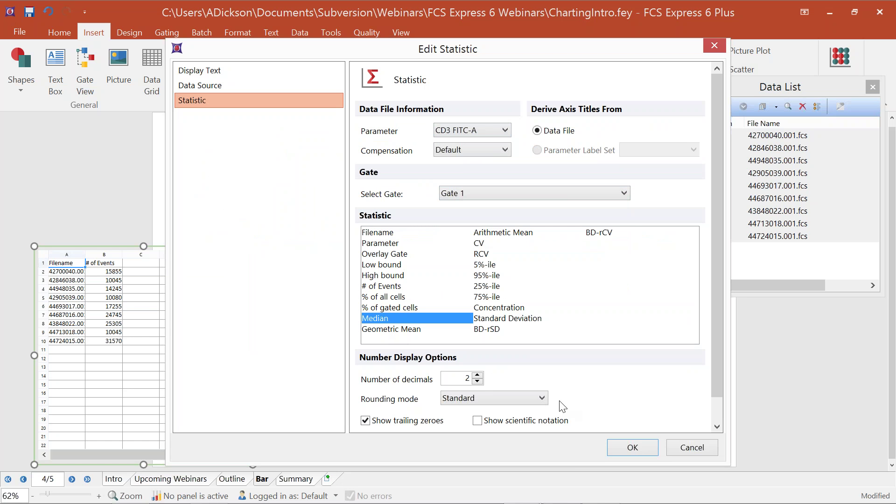
click(631, 452)
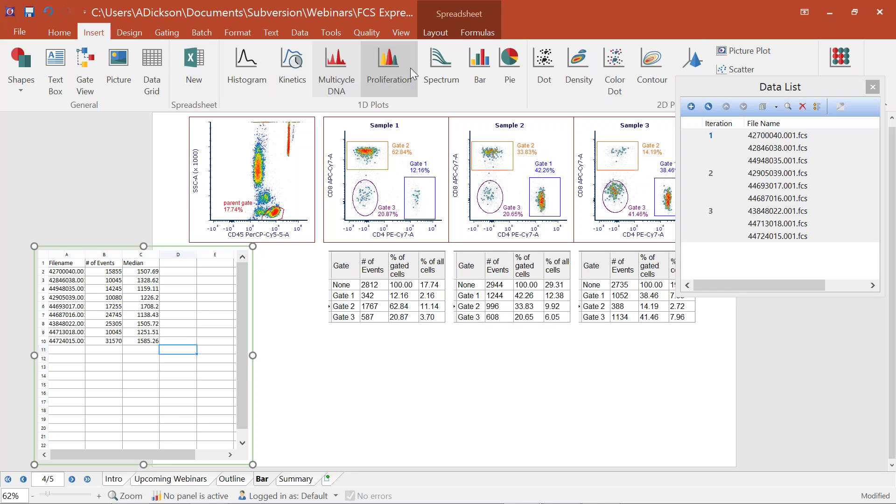
Insert a bar plot below the statistics tables and set the spreadsheet to use its first-row values as labels
click(480, 70)
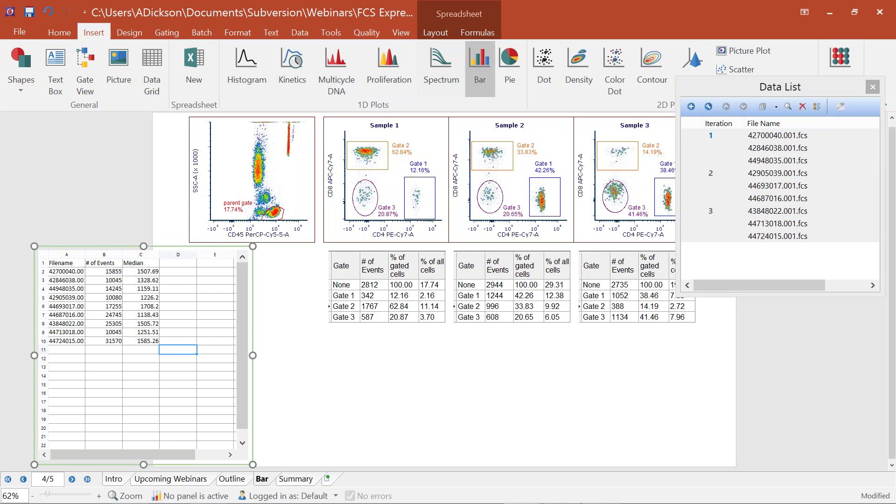
click(299, 342)
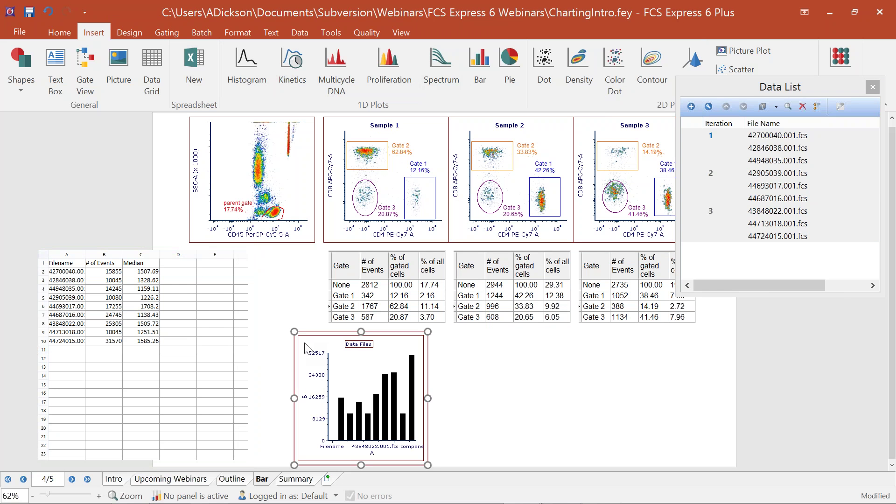
click(178, 280)
right_click(176, 279)
click(190, 284)
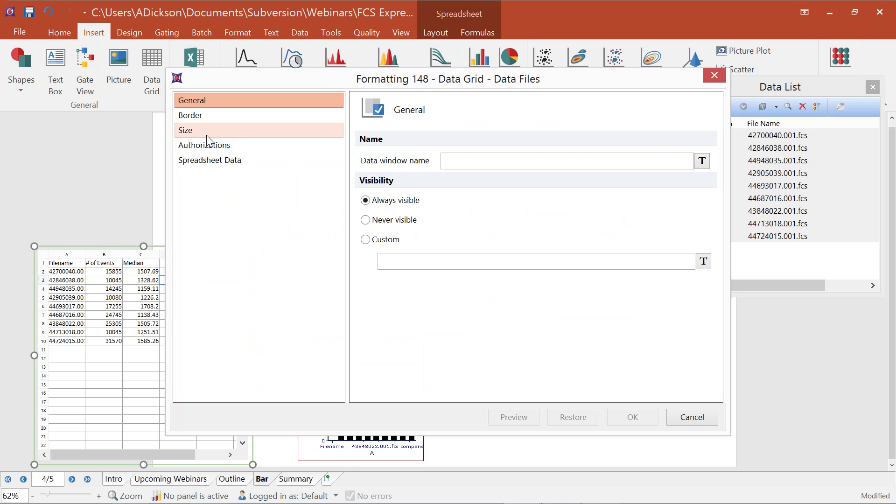
click(209, 160)
click(365, 161)
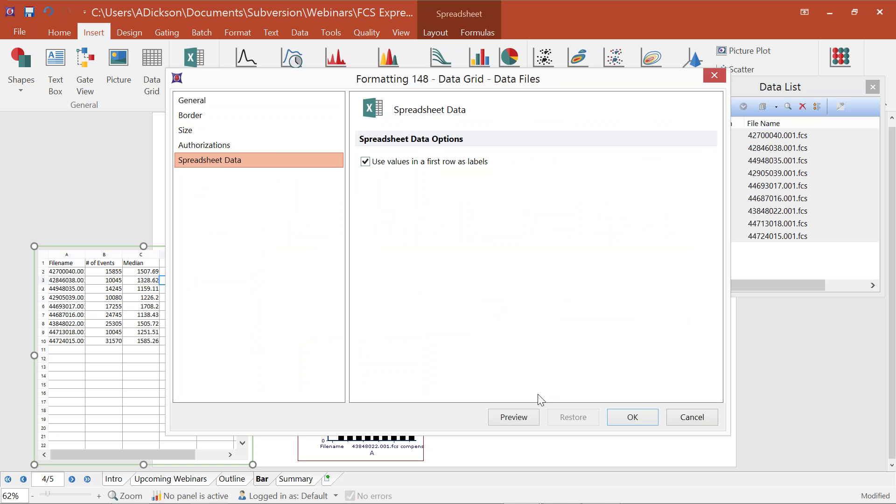
click(619, 417)
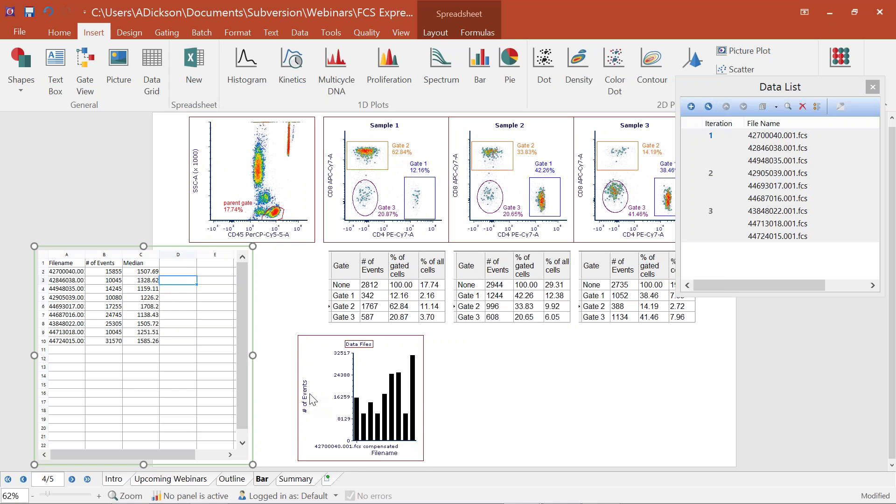
Widen the bar plot to span the statistics tables and set its overlay to Median bar values with green bars
click(409, 368)
drag(428, 399, 692, 399)
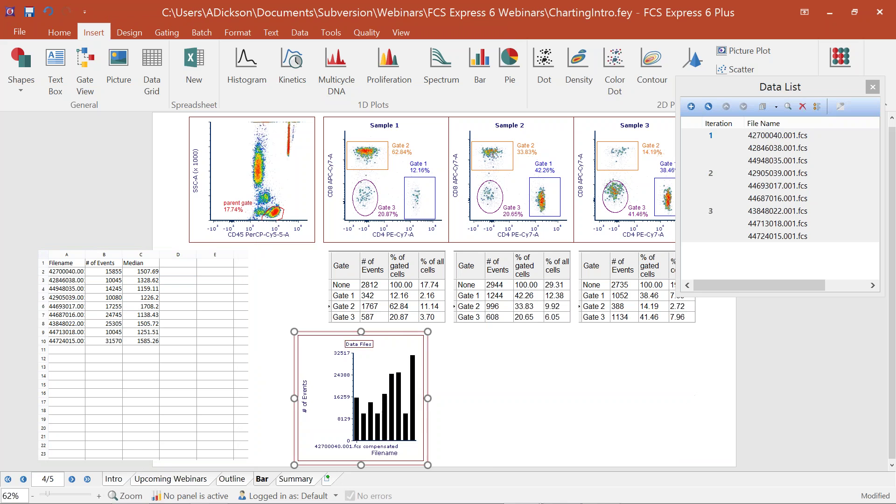
double_click(404, 357)
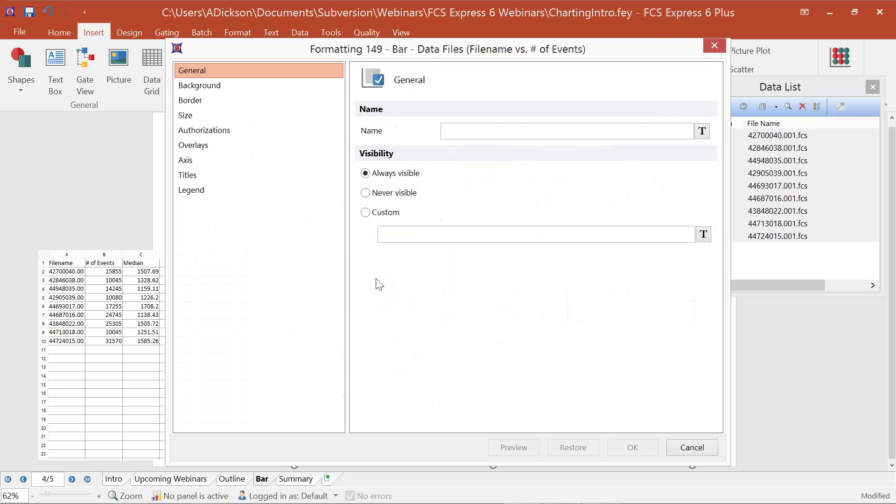
click(198, 147)
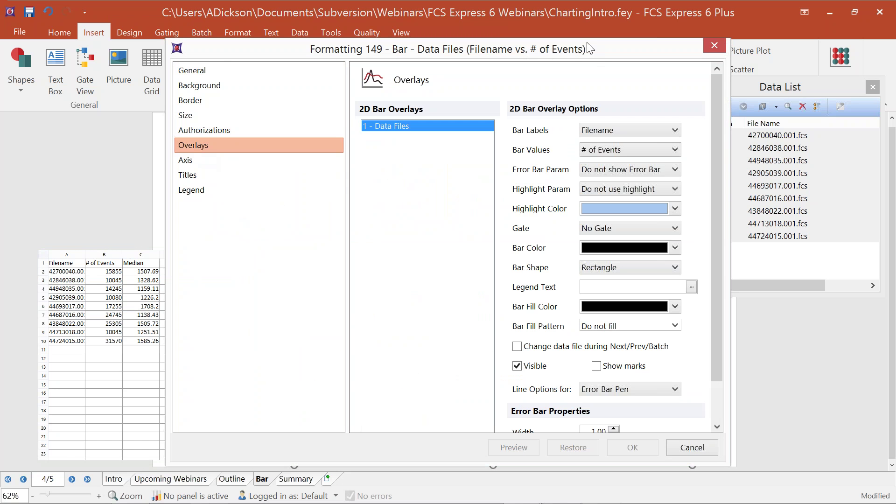
drag(598, 48, 261, 83)
click(308, 160)
click(273, 192)
click(327, 255)
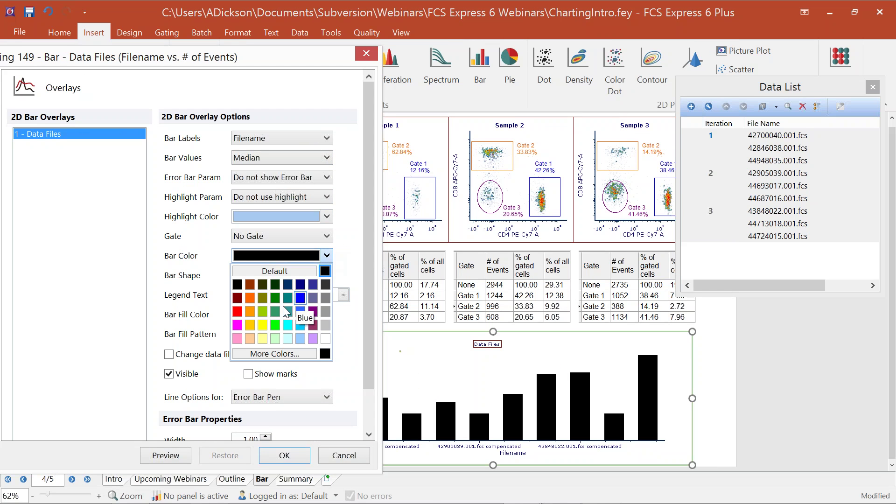
click(275, 298)
click(166, 456)
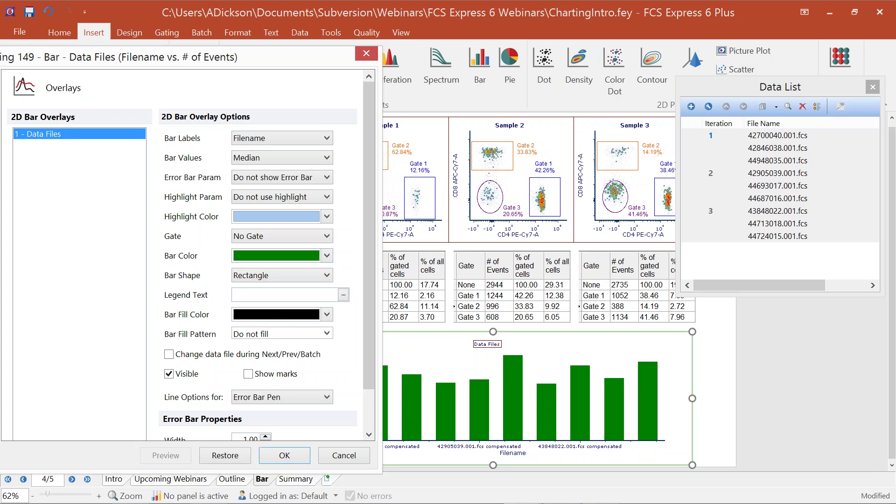
click(285, 456)
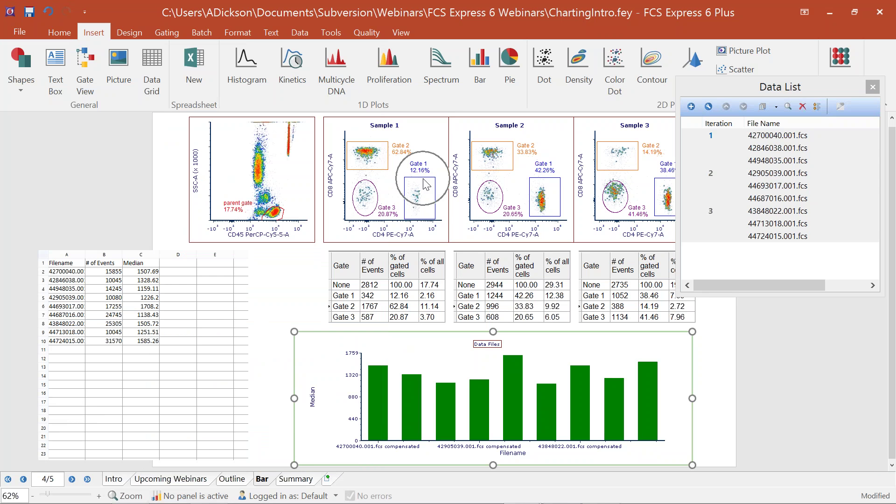
Adjust the size of Gate 1 on the Sample 1 plot
drag(425, 184, 422, 203)
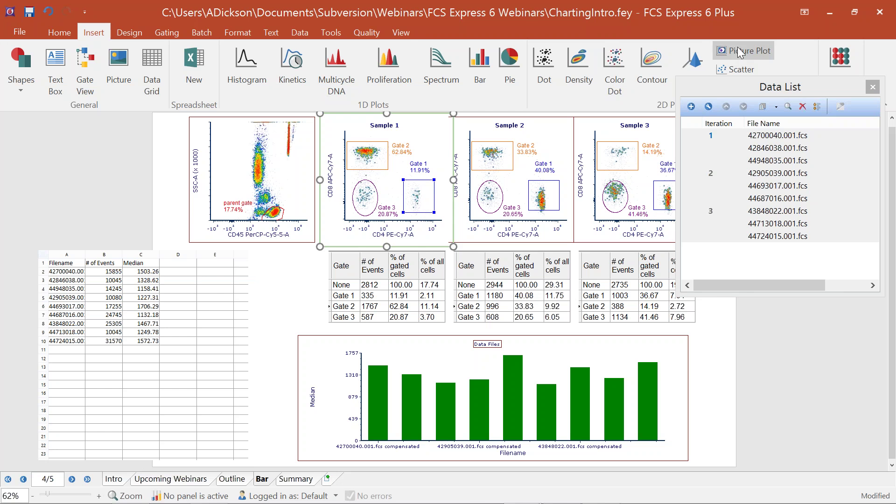
Switch to the piechart.fey document and open its Report page
mouse_move(521, 492)
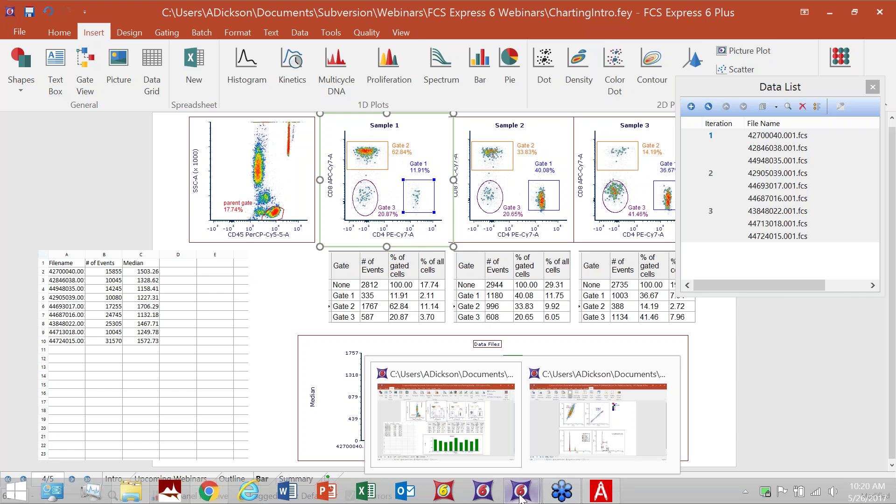
click(546, 445)
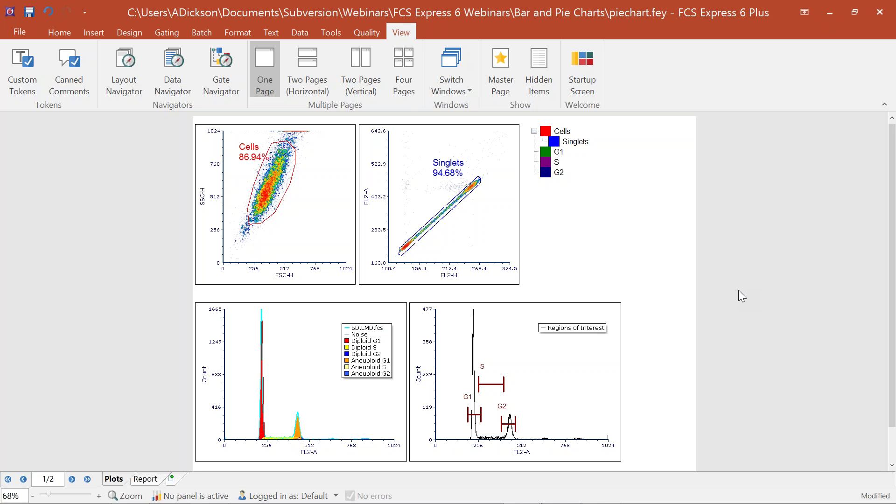
click(312, 225)
click(451, 228)
click(516, 393)
click(556, 221)
click(146, 479)
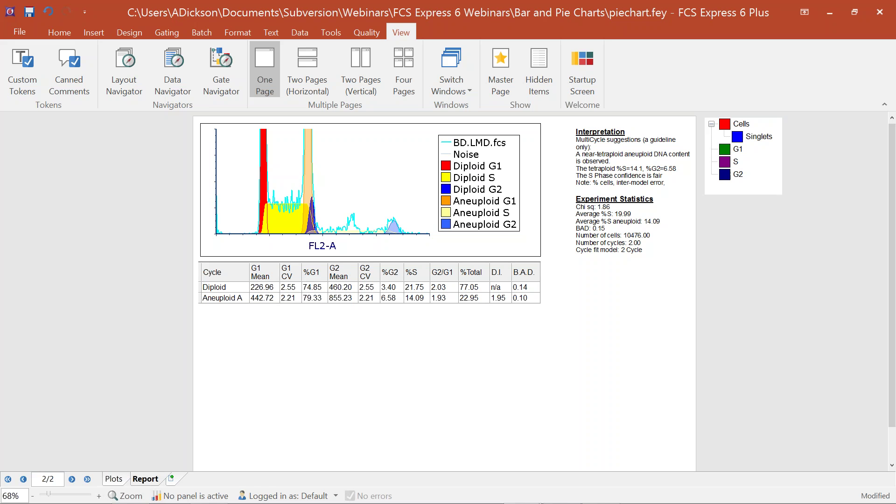
Examine the cell cycle histogram and the Diploid %G1 and %G2 statistics in the table beneath it
click(376, 187)
mouse_move(368, 192)
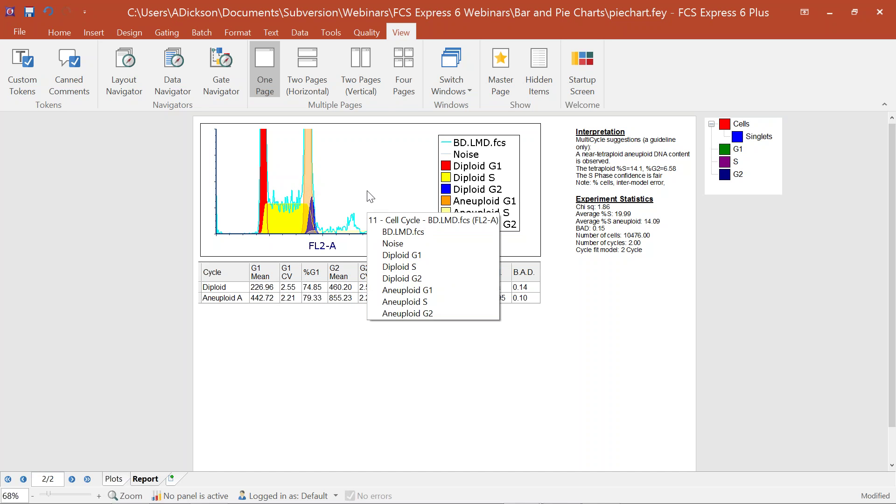
click(285, 192)
click(354, 210)
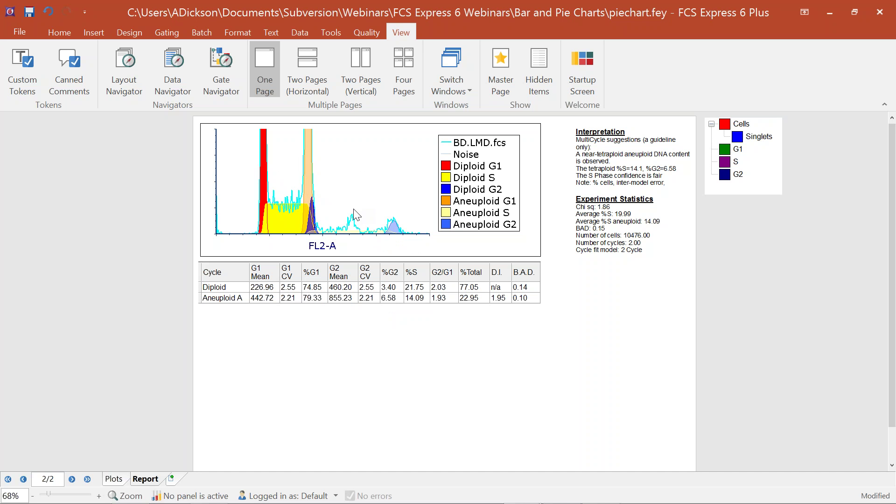
click(311, 285)
click(396, 286)
Insert a pie plot below the Experiment Statistics text on the Report page
click(94, 34)
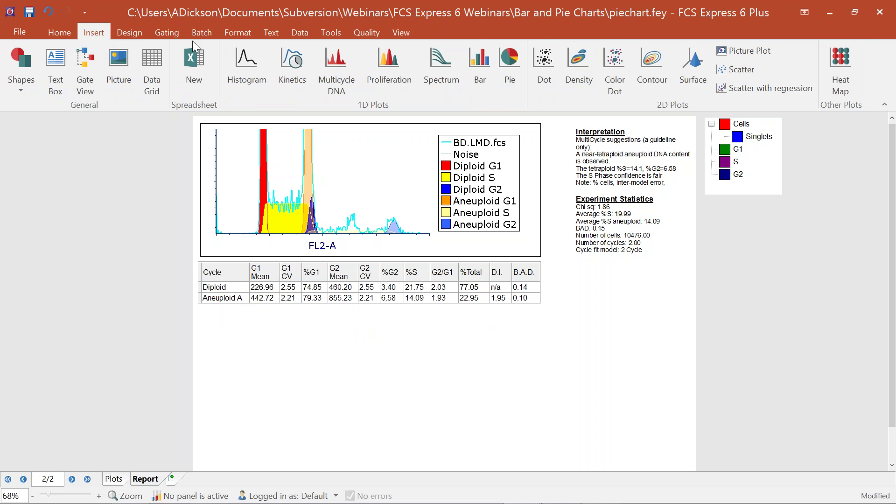
click(497, 61)
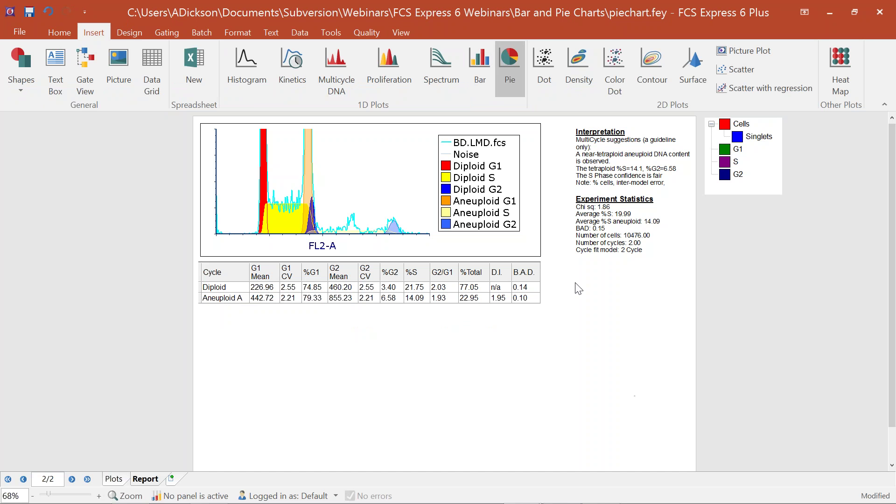
drag(569, 264, 856, 470)
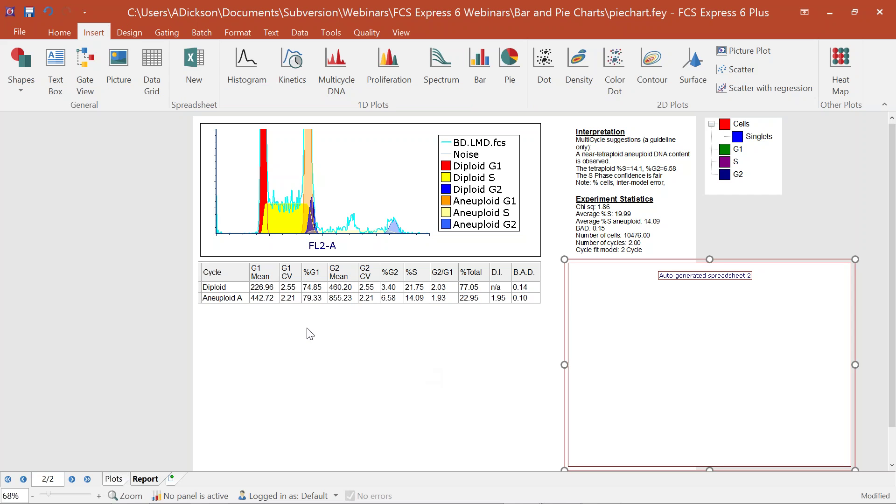
Add the Diploid %G1 value from the cell cycle statistics table to the empty pie plot
click(321, 288)
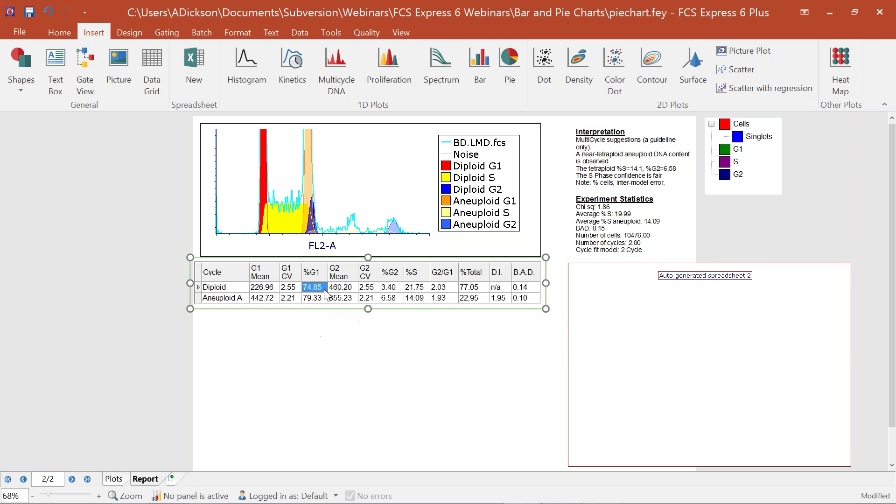
drag(323, 290, 731, 339)
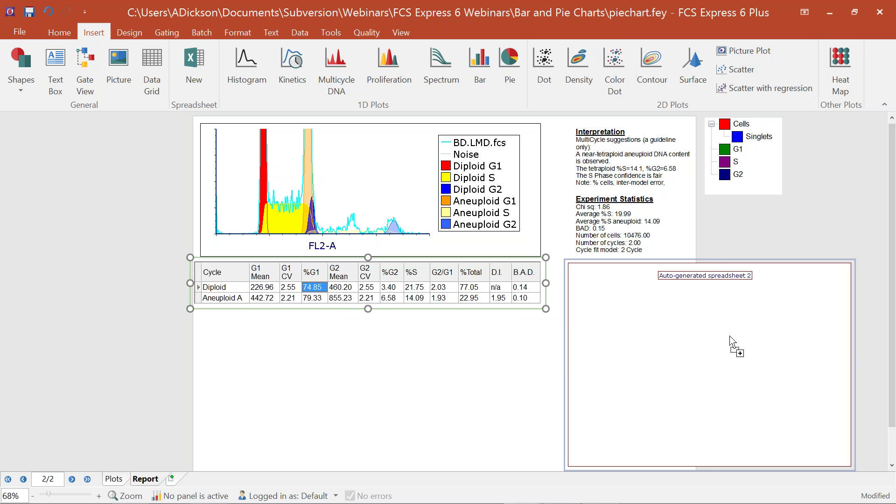
drag(731, 339, 731, 339)
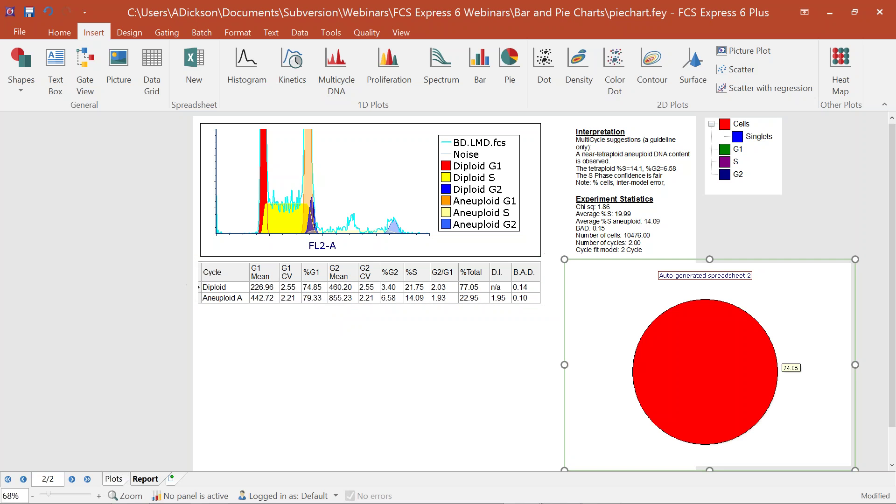
click(402, 288)
drag(403, 291, 609, 295)
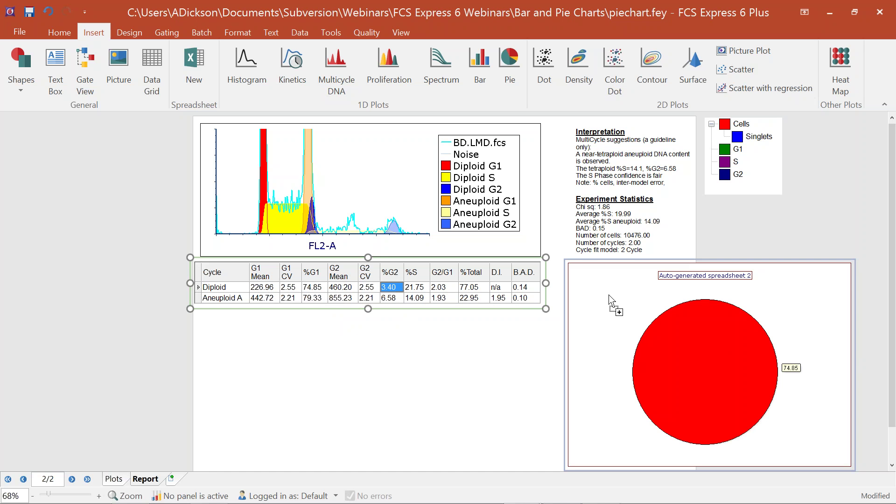
drag(609, 295, 687, 358)
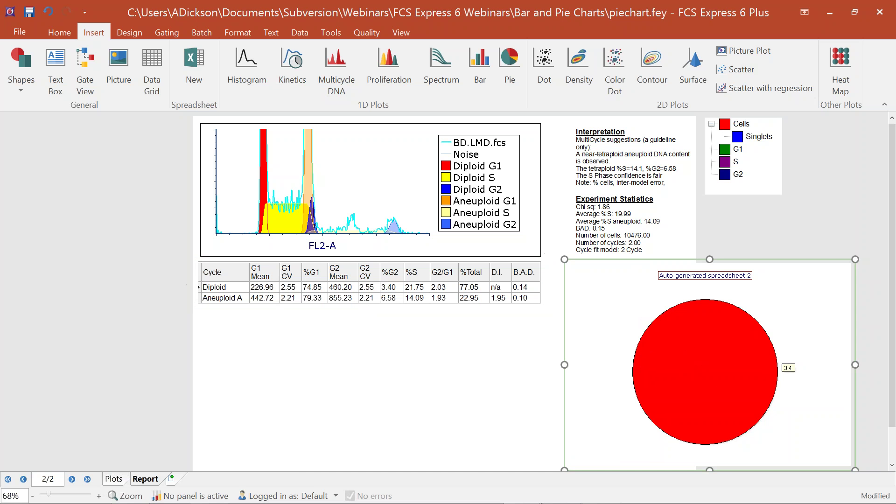
click(800, 379)
key(ctrl+z)
Add the Diploid %G2 and %S values from the statistics table as additional slices of the pie plot
drag(391, 289, 638, 307)
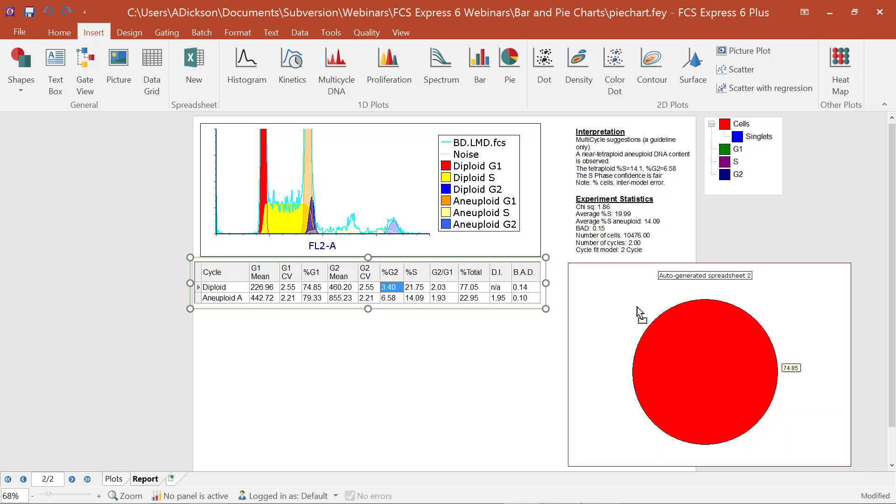
drag(638, 308, 613, 295)
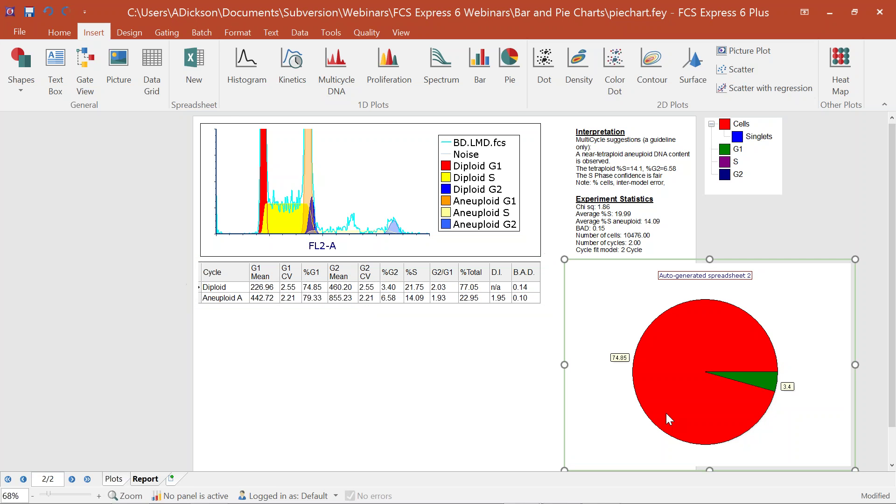
click(416, 288)
drag(416, 288, 602, 312)
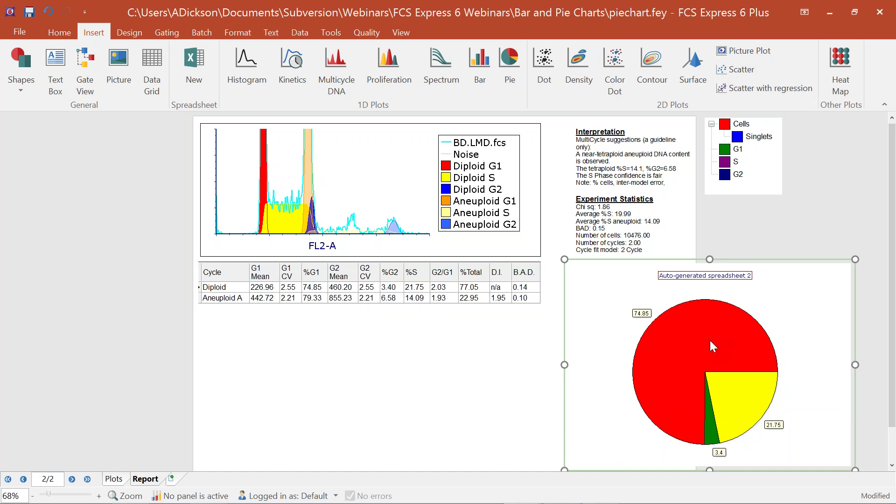
Open the pie plot's overlay formatting options and place the dialog clear of the chart
double_click(587, 297)
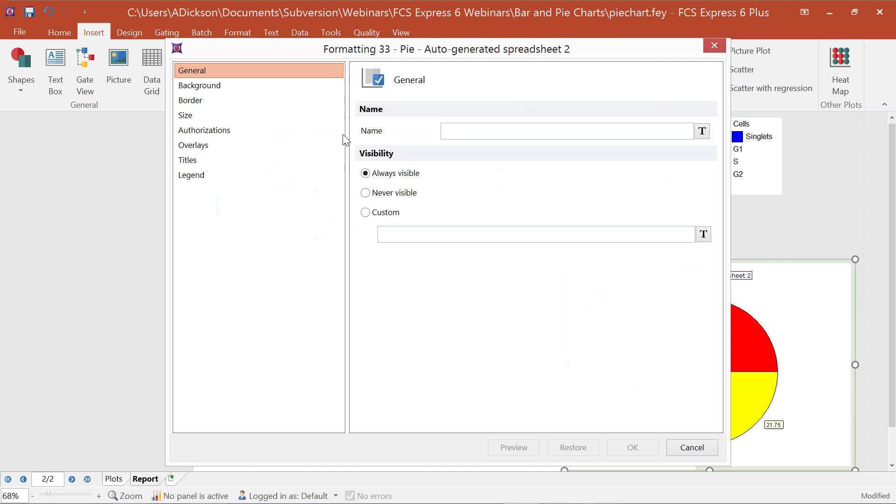
click(200, 148)
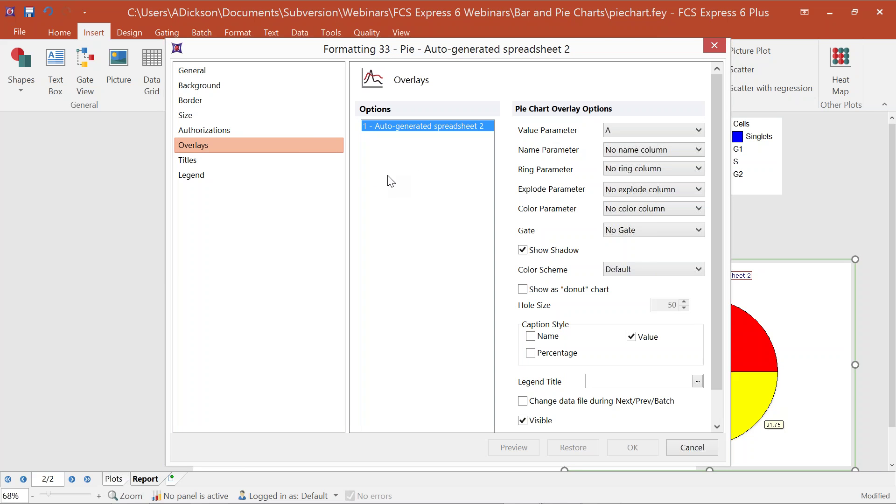
drag(609, 53, 436, 45)
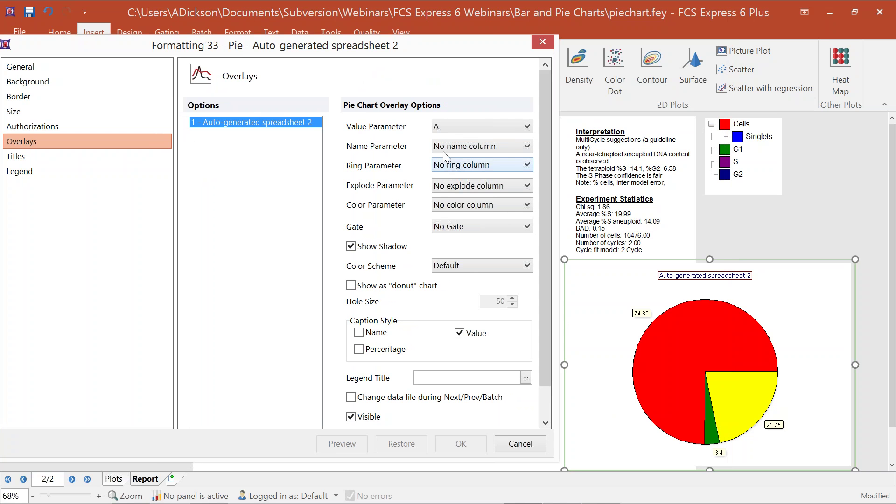
Examine the available column choices for the pie overlay's value, name, ring and color parameters
click(466, 128)
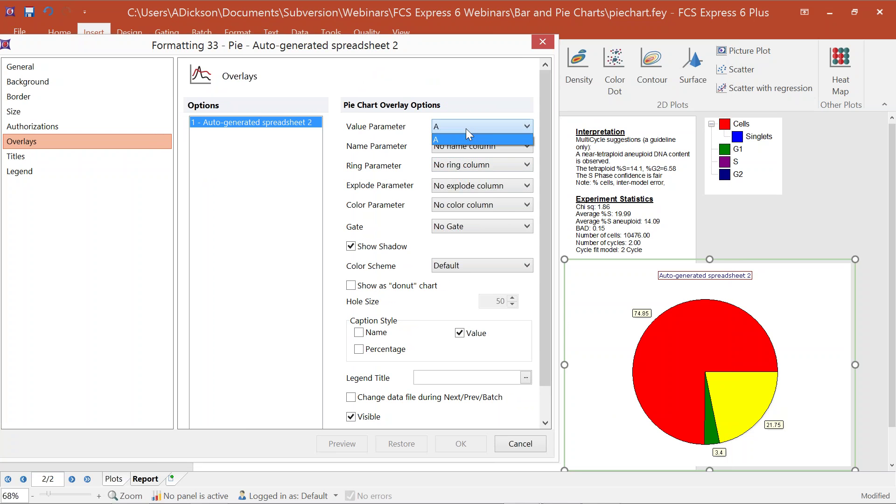
click(466, 124)
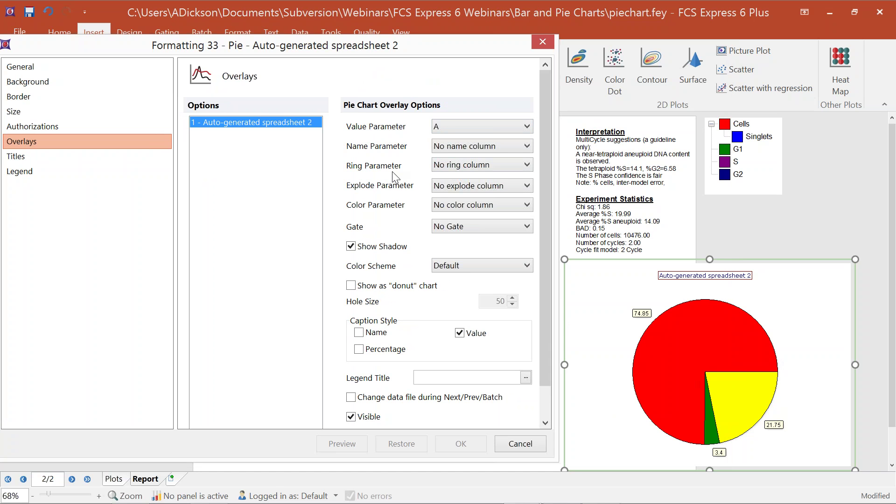
click(466, 146)
click(455, 165)
click(442, 166)
click(452, 215)
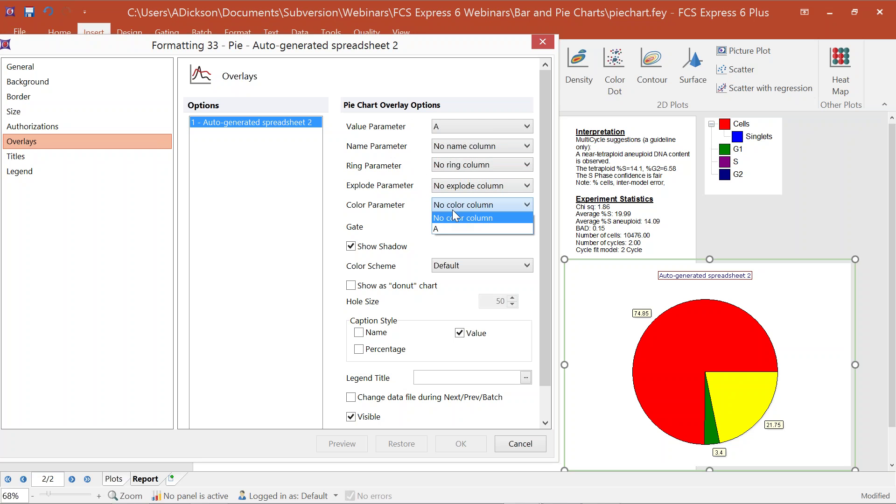
click(452, 210)
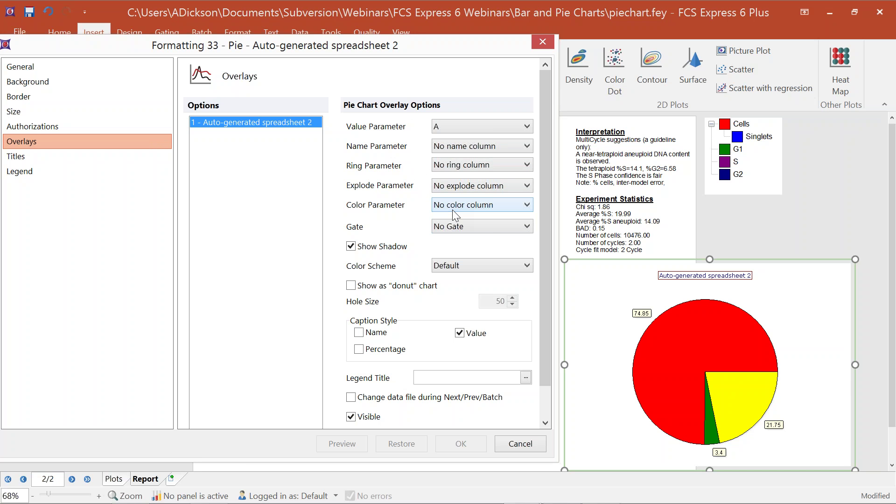
click(453, 210)
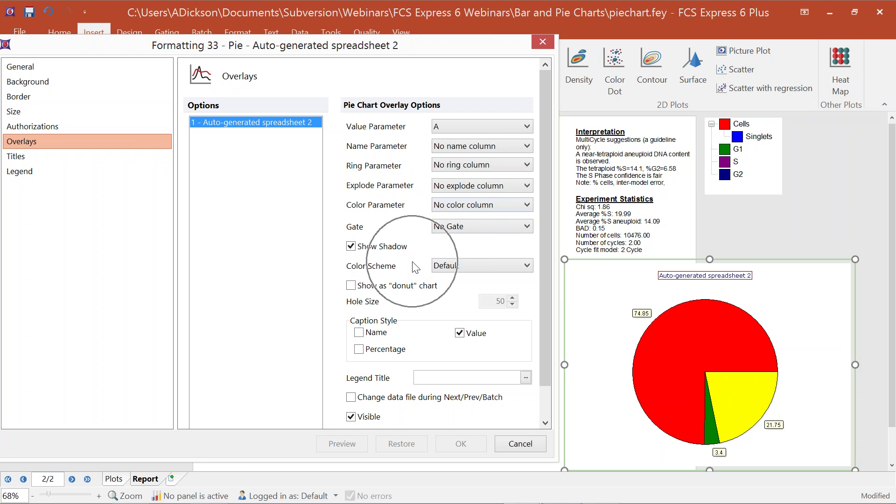
Preview the Solid and Win. Vista color schemes on the pie chart
click(467, 264)
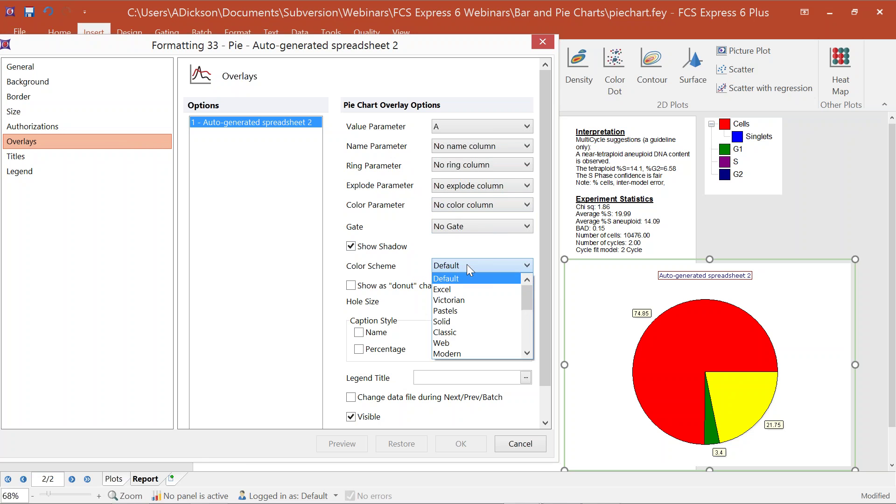
click(461, 323)
click(353, 441)
click(507, 265)
click(478, 354)
click(343, 441)
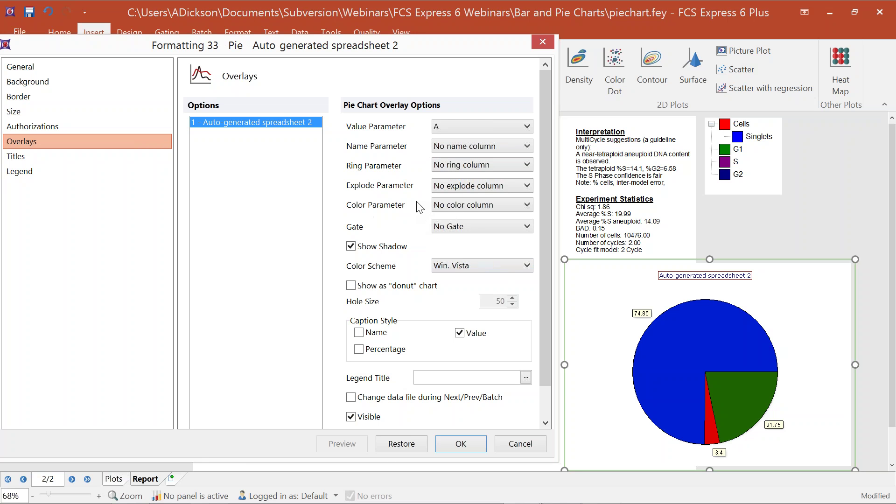
Set the pie chart's color scheme to Metro and preview it
click(470, 264)
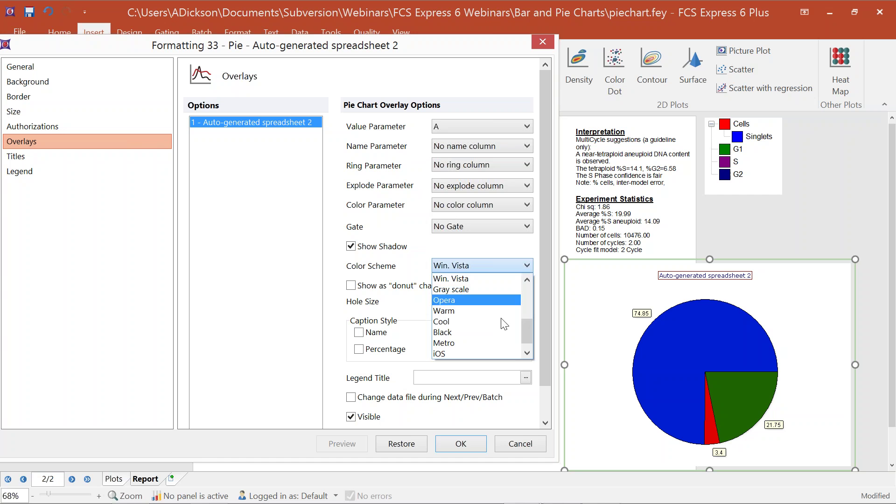
click(488, 346)
click(343, 444)
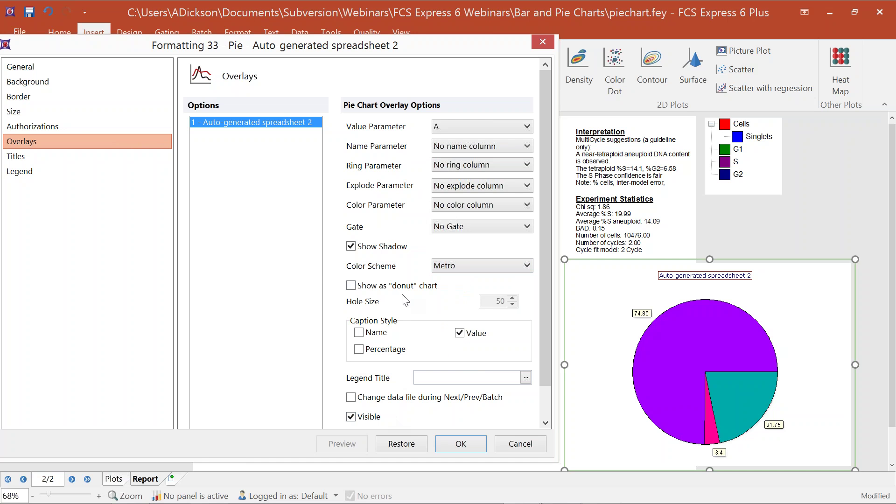
Show the pie as a donut chart and preview it with a hole size of 25
click(372, 290)
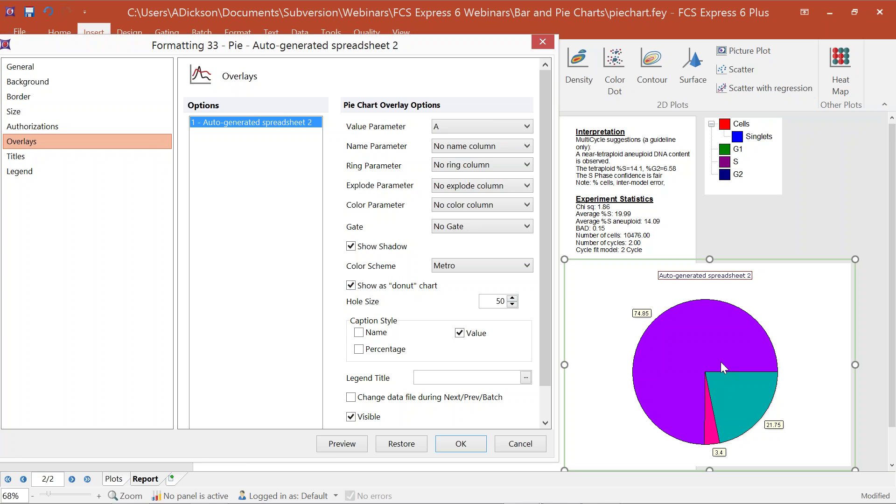
click(329, 444)
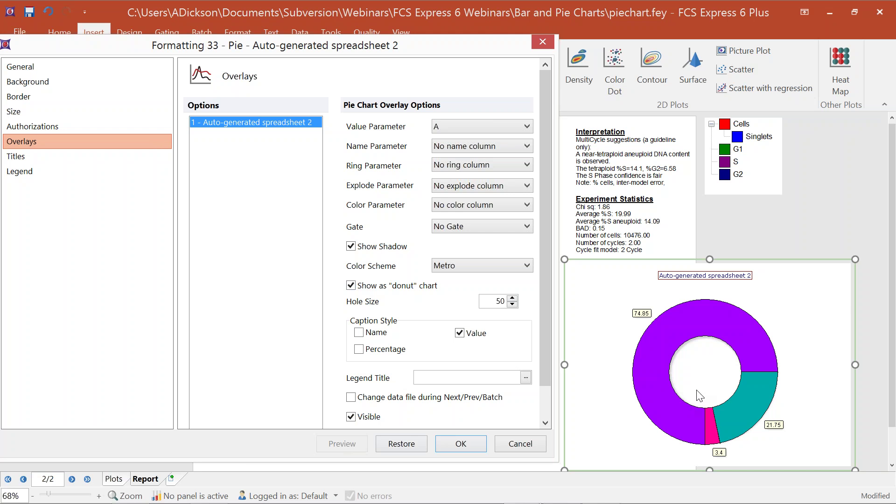
drag(497, 297, 519, 304)
text(25)
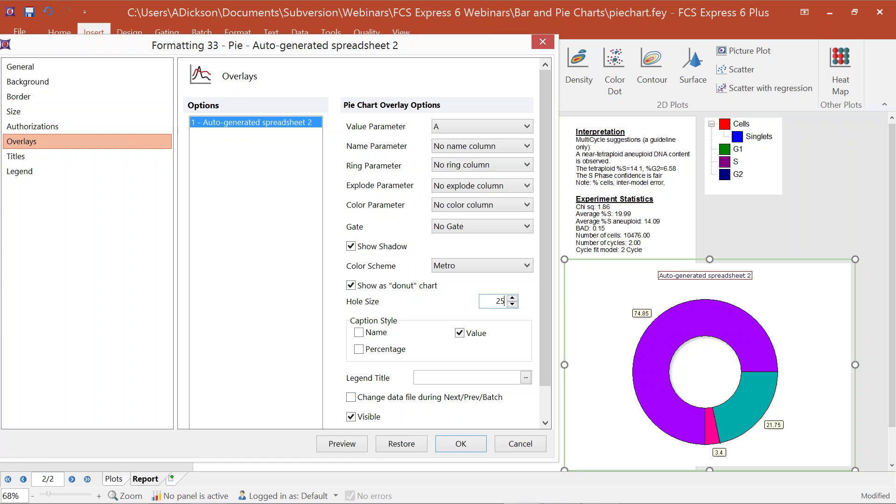
click(359, 448)
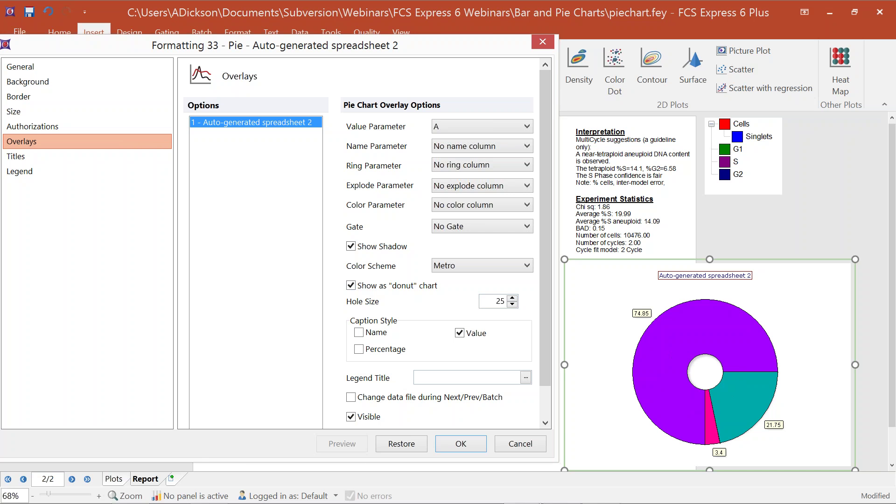
Try a donut hole size of 75, and settle on a hole size of 10 with a preview
double_click(502, 302)
text(75)
click(324, 447)
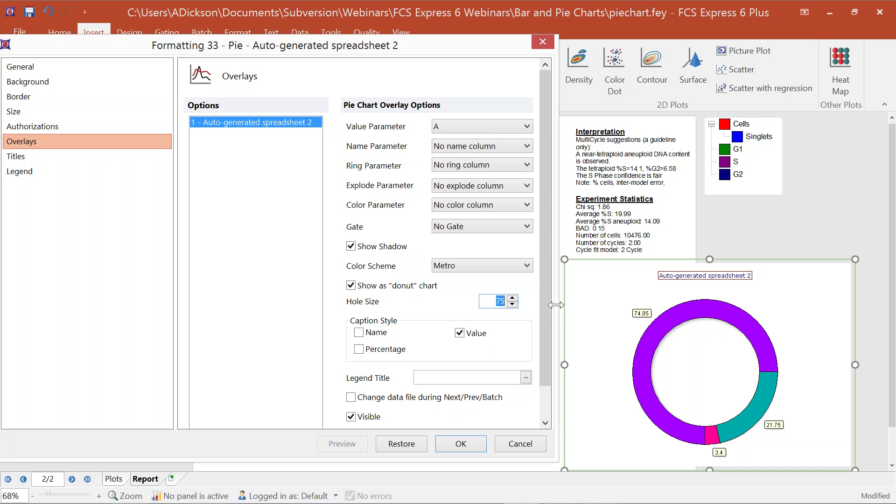
text(10)
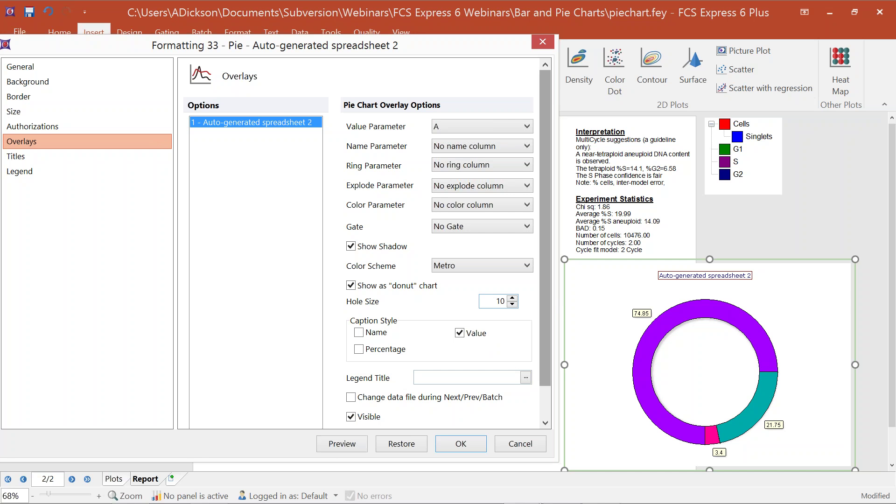
click(334, 443)
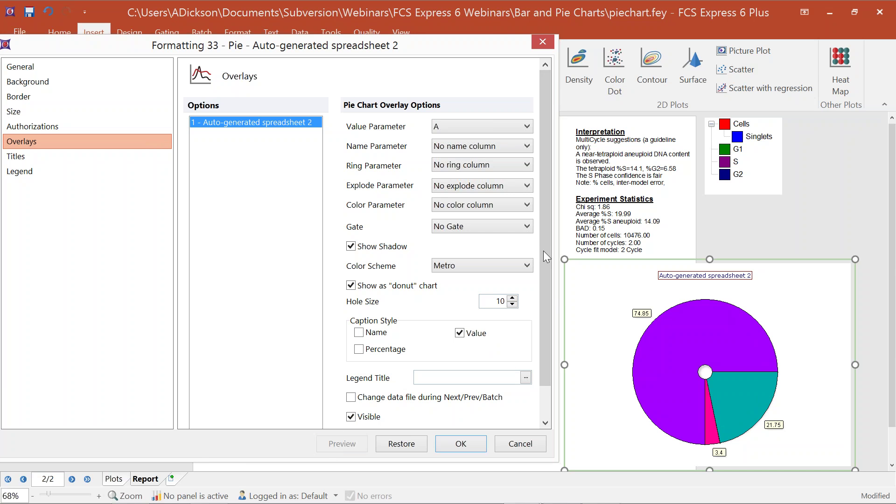
Label the pie slices with percentages instead of values and apply the formatting
drag(544, 170, 543, 222)
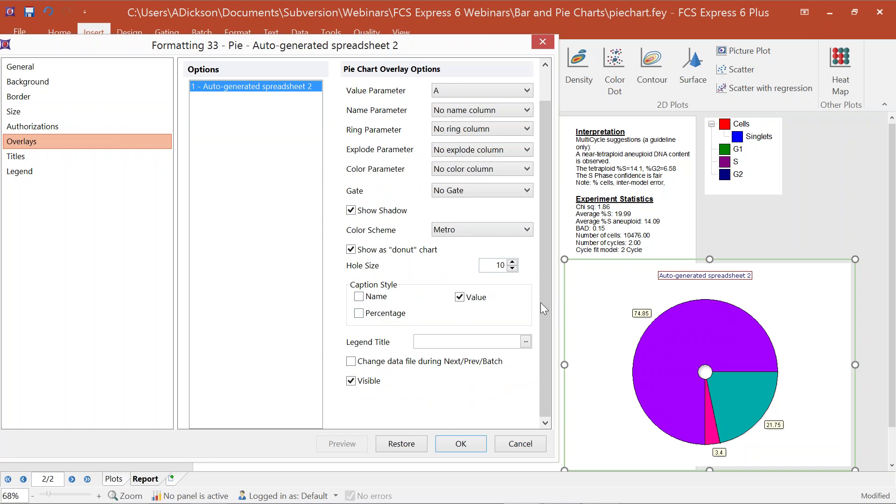
click(460, 297)
click(359, 314)
click(329, 442)
click(476, 339)
scroll(551, 228, up, 2)
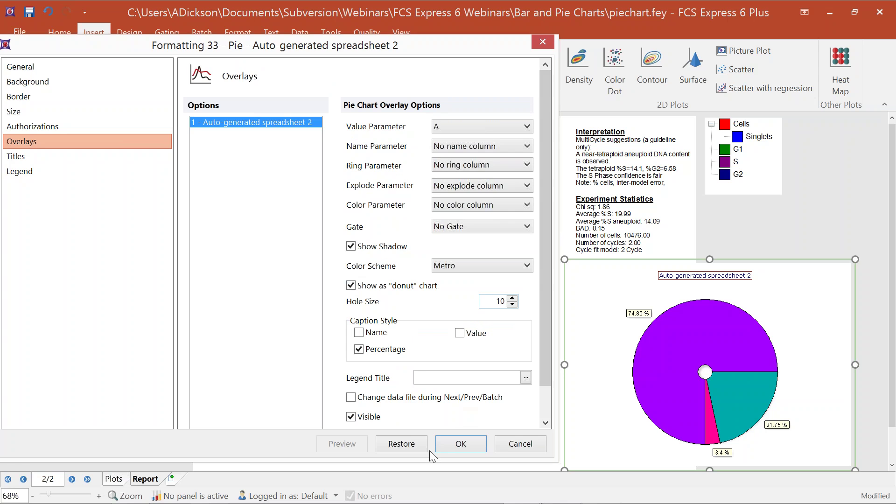
click(451, 443)
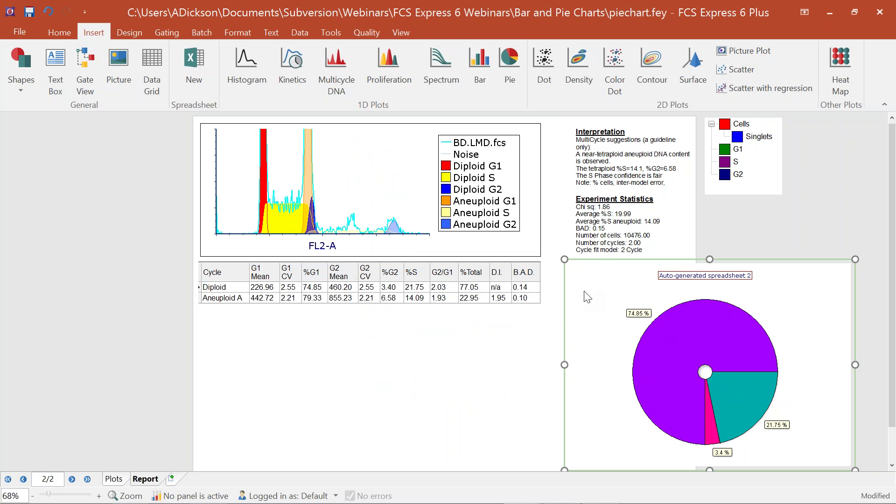
Add Auto-generated spreadsheet 2 from the Data Navigator to the Report page as a data grid and close the navigator
click(399, 31)
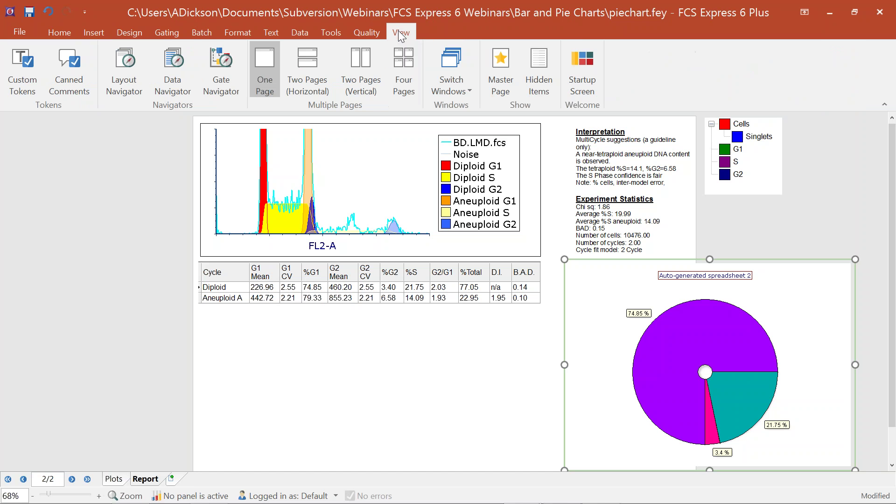
click(172, 74)
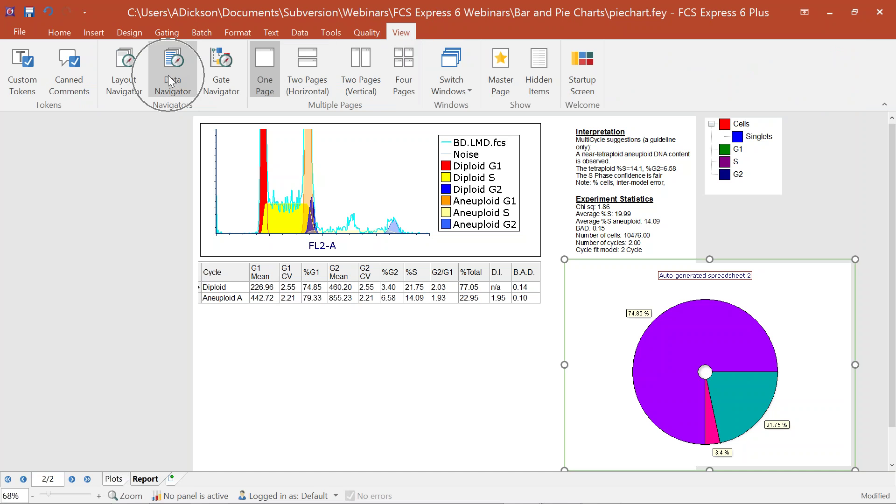
double_click(420, 182)
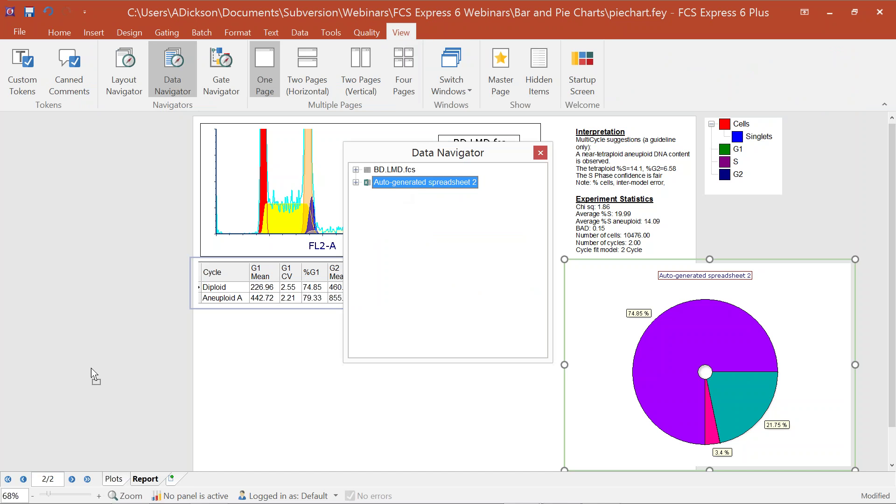
key(Return)
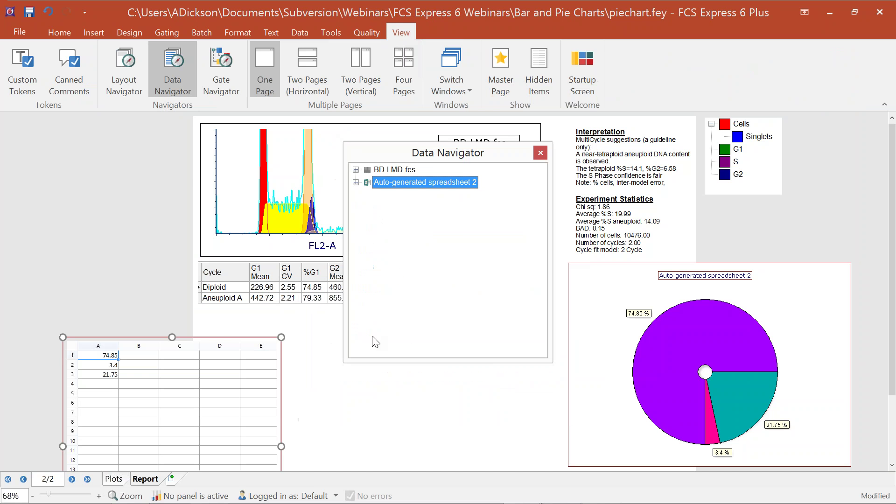
click(540, 154)
Move the spreadsheet grid beneath the cell cycle statistics table and resize it to show columns A to G
drag(78, 347, 278, 317)
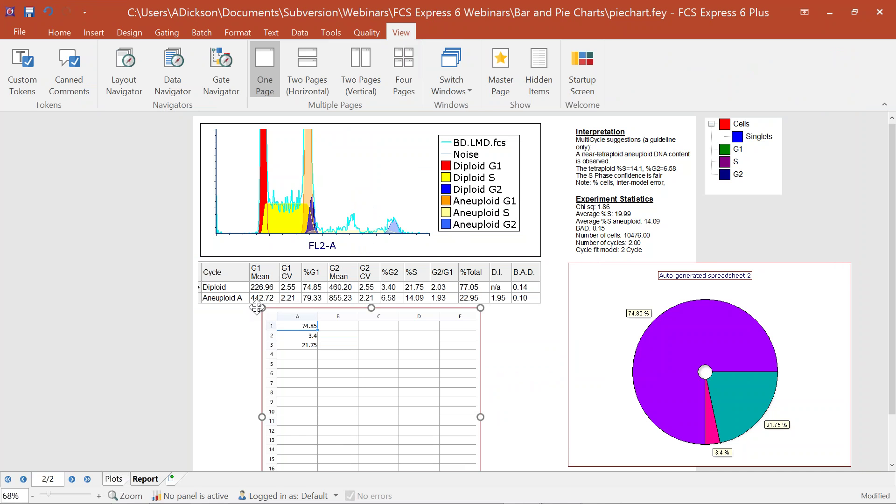
drag(469, 337, 514, 385)
drag(356, 415, 380, 356)
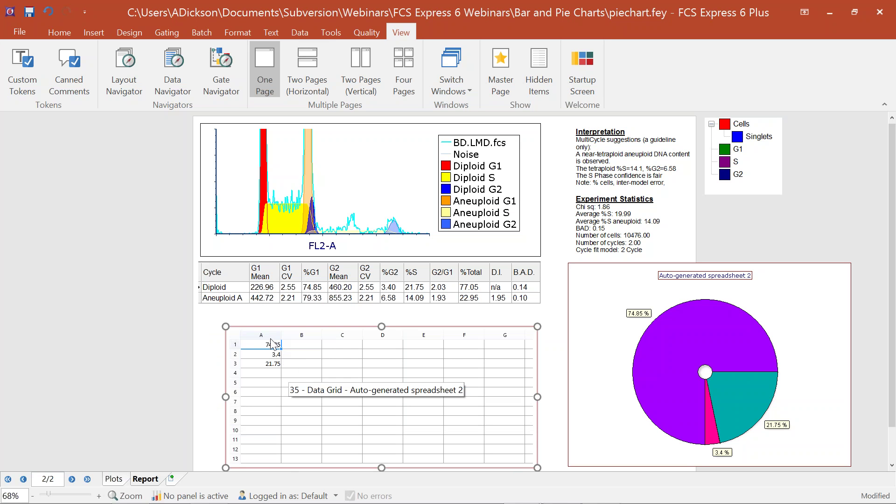
Insert an empty row above and an empty column before the three percentage values in the spreadsheet
click(286, 348)
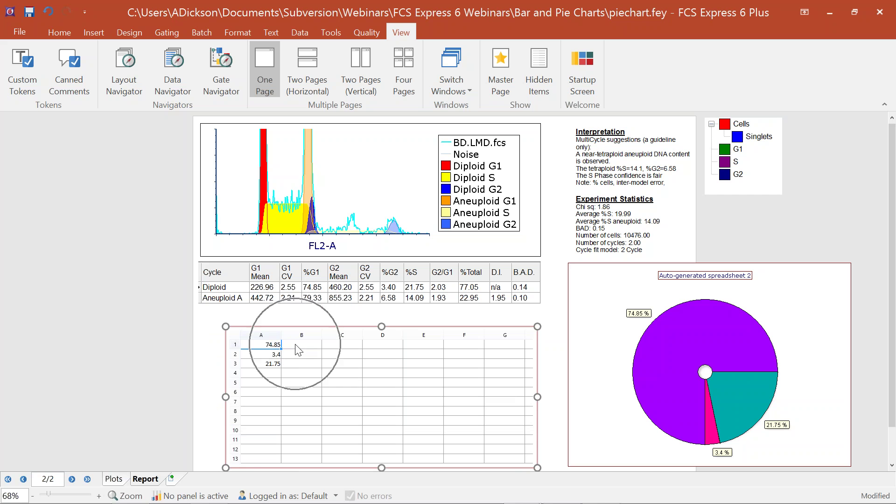
double_click(255, 350)
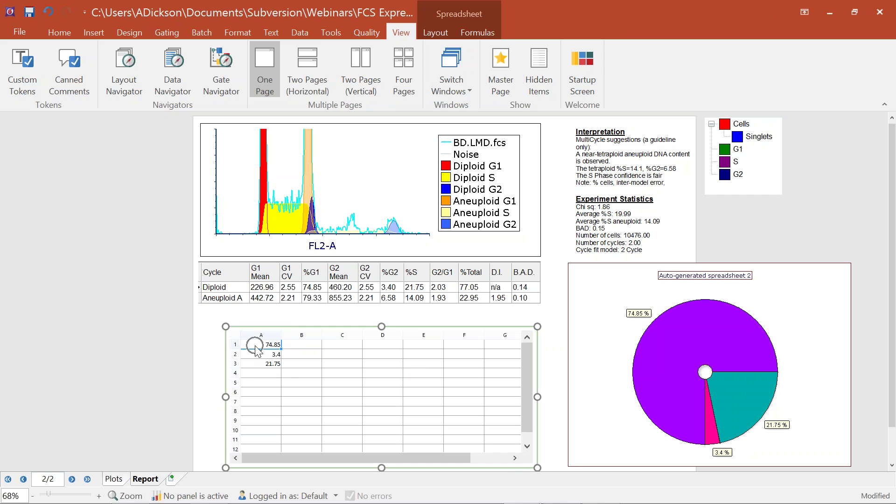
click(439, 29)
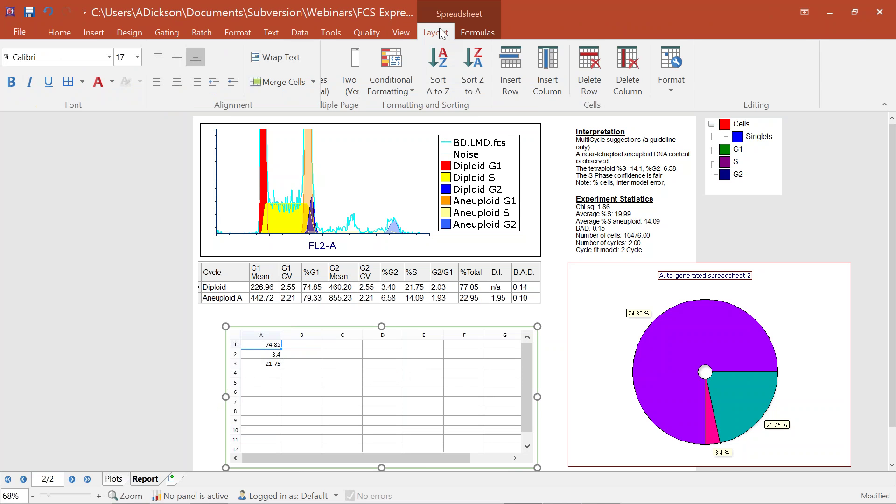
click(503, 77)
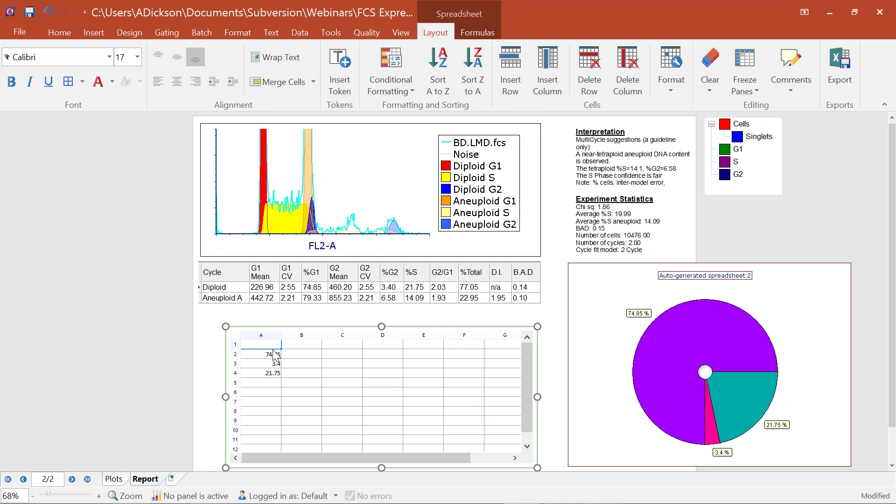
click(547, 77)
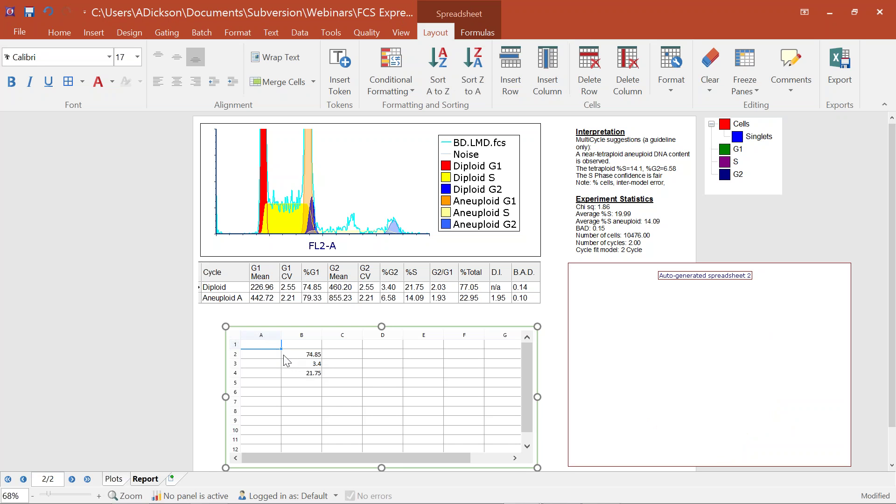
Enter the headers Pie (Diploid) in B1 and Ring (Aneuploid) in C1, and fit column C to its text
click(303, 347)
text(Pie (Diploid)
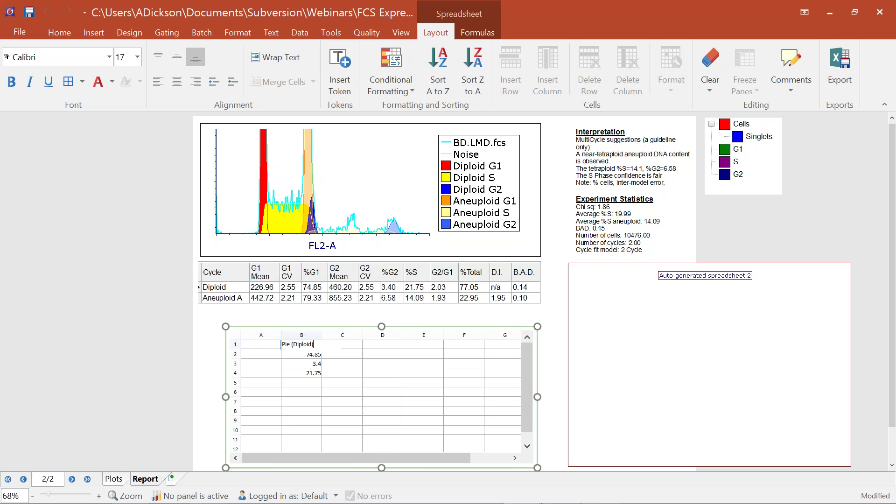
key(Tab)
text(Ri)
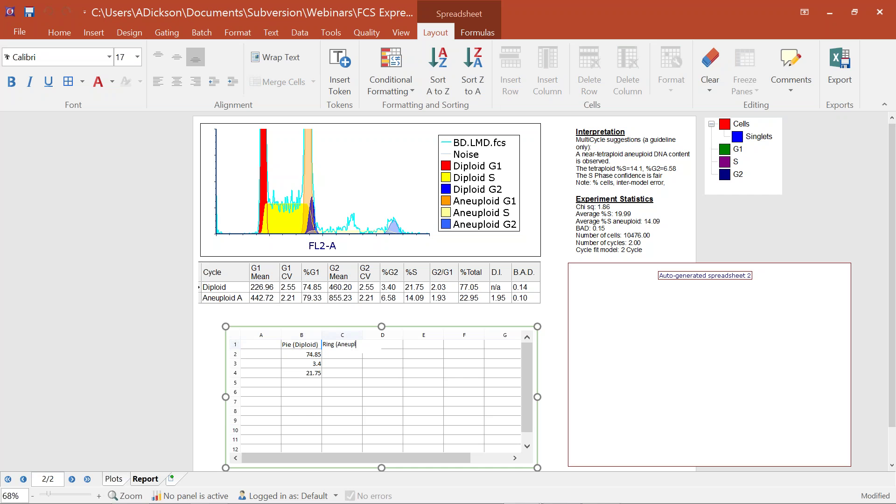
key(Tab)
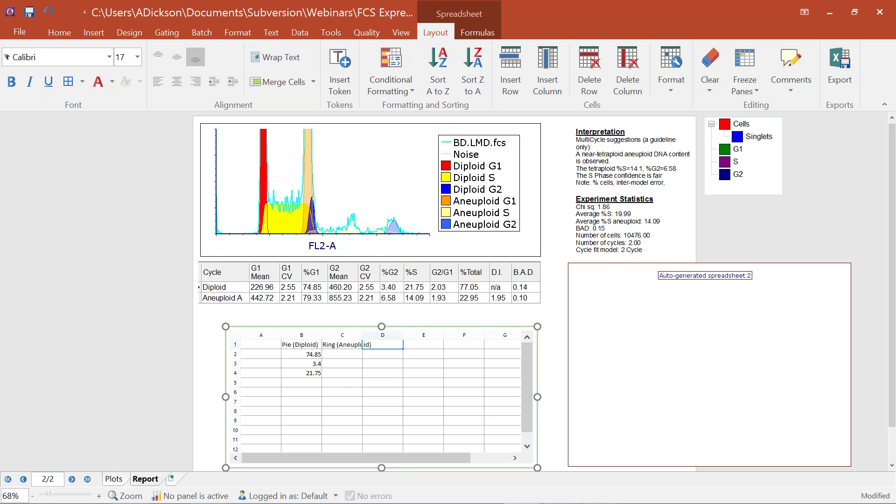
double_click(362, 335)
Add the headers Color, Name and Explode in cells D1 to F1 of the spreadsheet
text(Co)
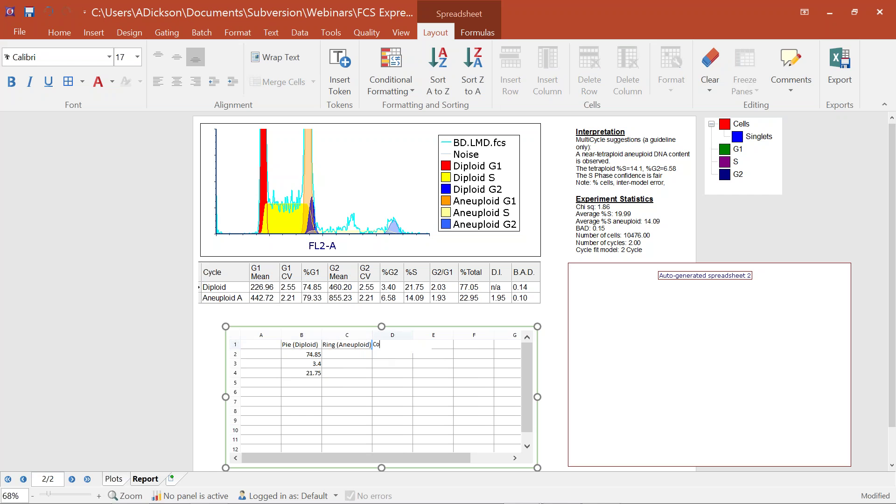
text(lor)
key(Tab)
text(Name)
key(Tab)
text(Exp)
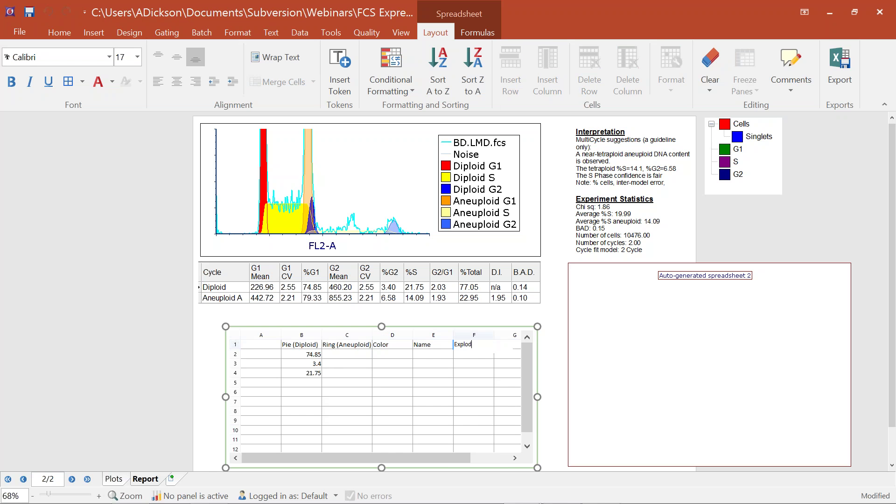
text(lode)
key(Return)
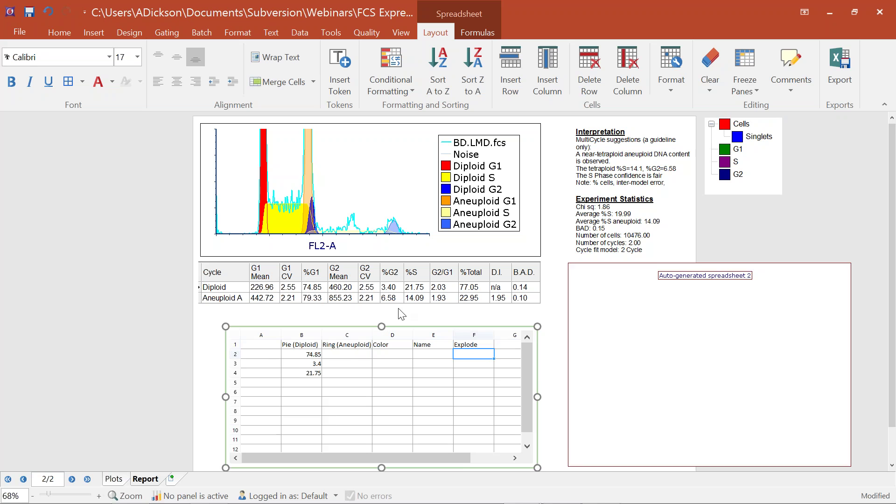
Fill the Name column with G1, G2 and S in rows 2 to 4
scroll(400, 310, down, 1)
click(261, 342)
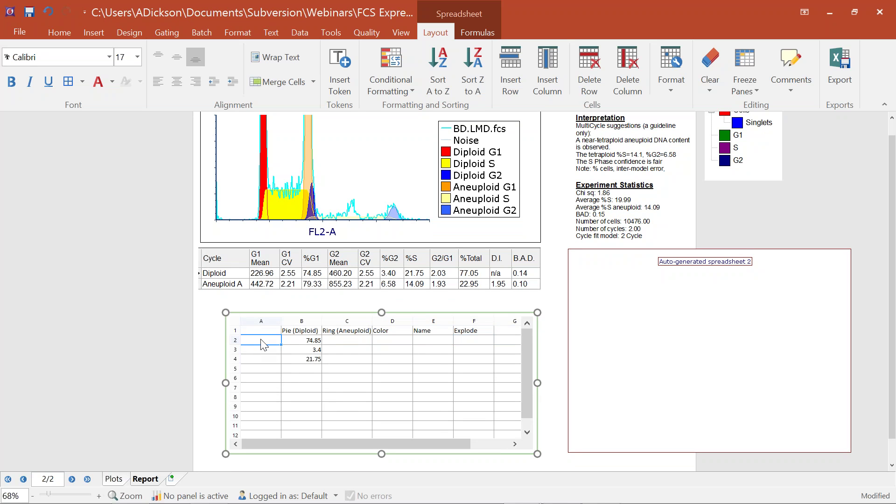
click(434, 343)
text(G1)
key(Return)
text(G2)
key(Return)
text(S)
key(Return)
Fill the Ring (Aneuploid) column in rows 2 to 4 with the Aneuploid A %G1, %G2 and %S statistics from the cell cycle table
click(364, 342)
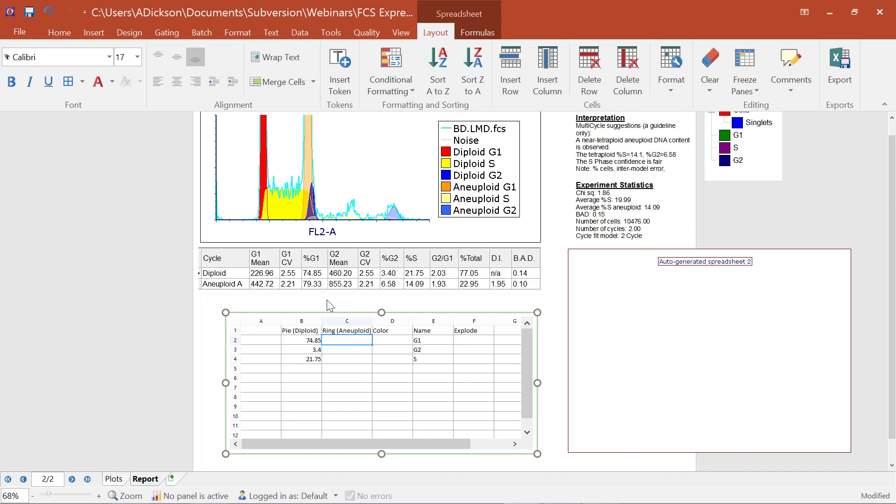
click(321, 285)
click(320, 285)
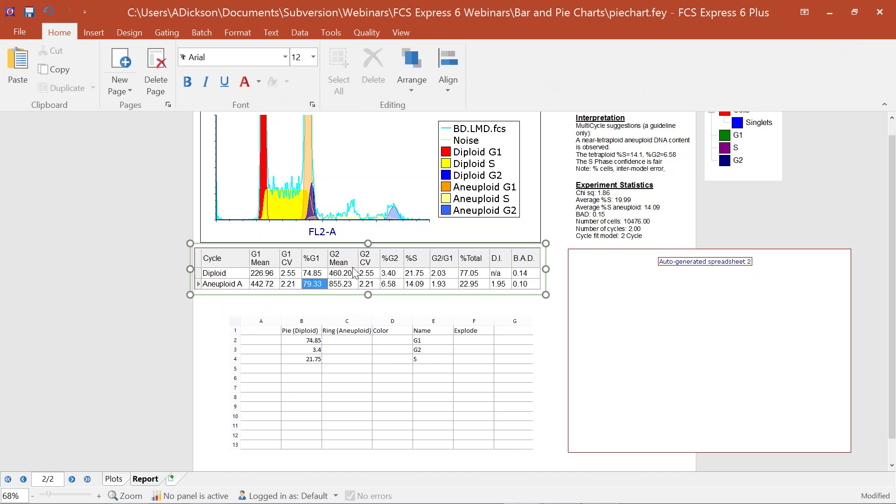
drag(321, 284, 347, 341)
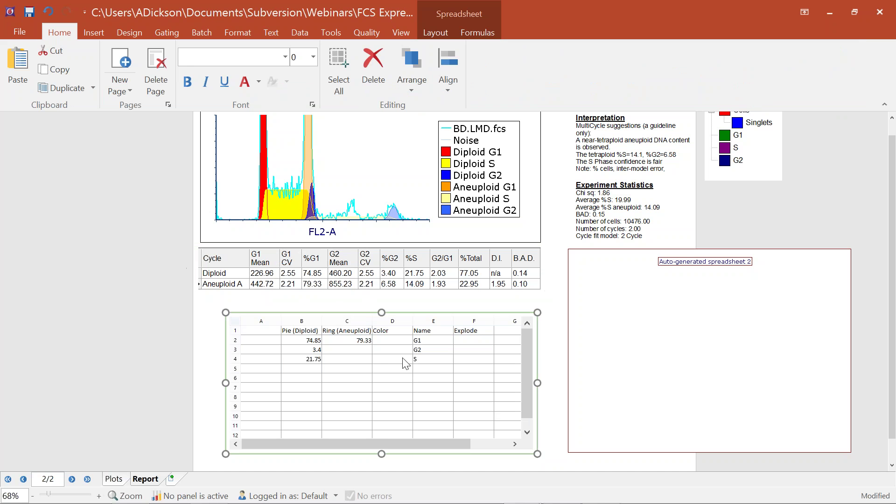
click(396, 284)
drag(395, 284, 361, 350)
click(423, 285)
drag(422, 285, 358, 361)
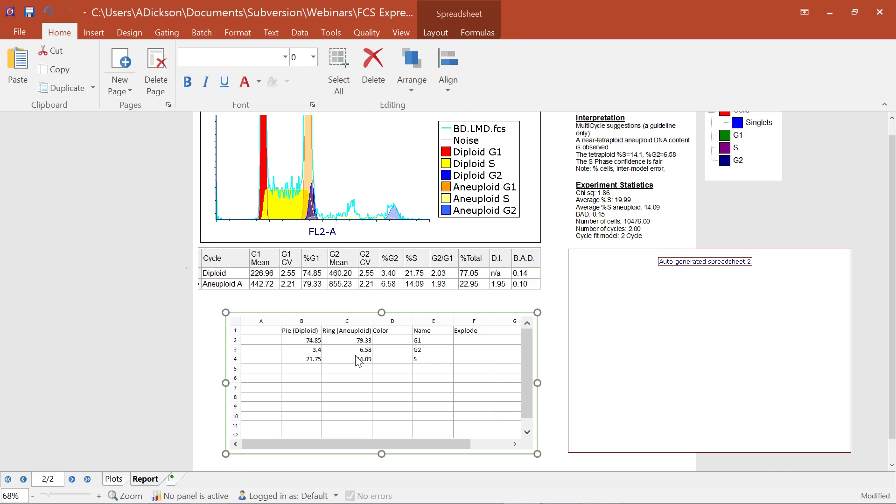
Format the spreadsheet data grid to use the values in its first row as labels
right_click(275, 333)
click(287, 338)
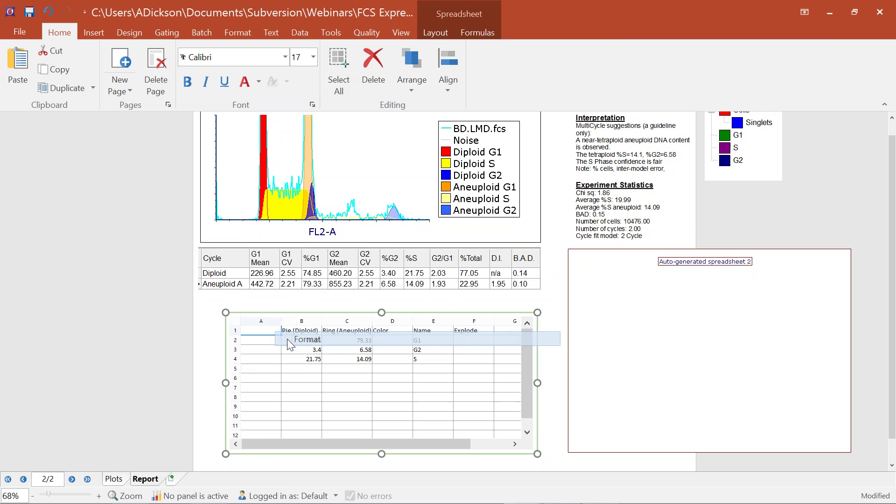
click(226, 160)
click(426, 161)
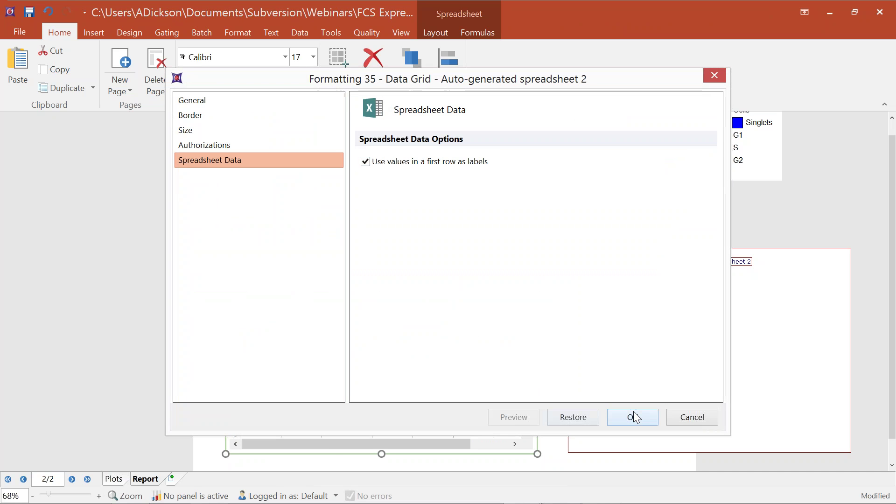
click(626, 414)
Set the pie chart overlay's value parameter to Pie (Diploid) and preview the chart
click(662, 299)
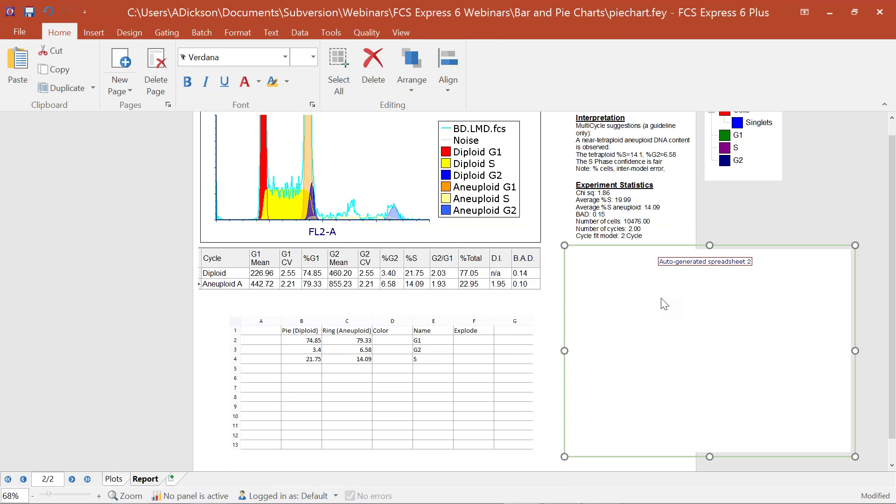
double_click(601, 275)
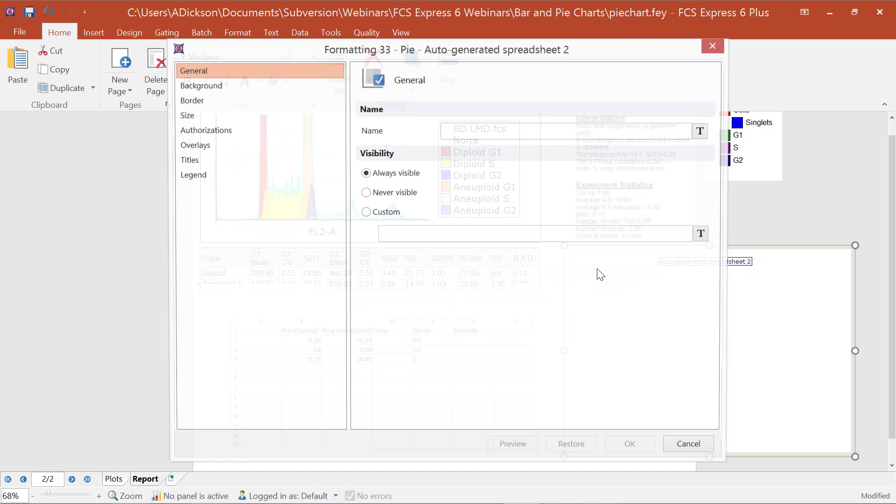
click(189, 145)
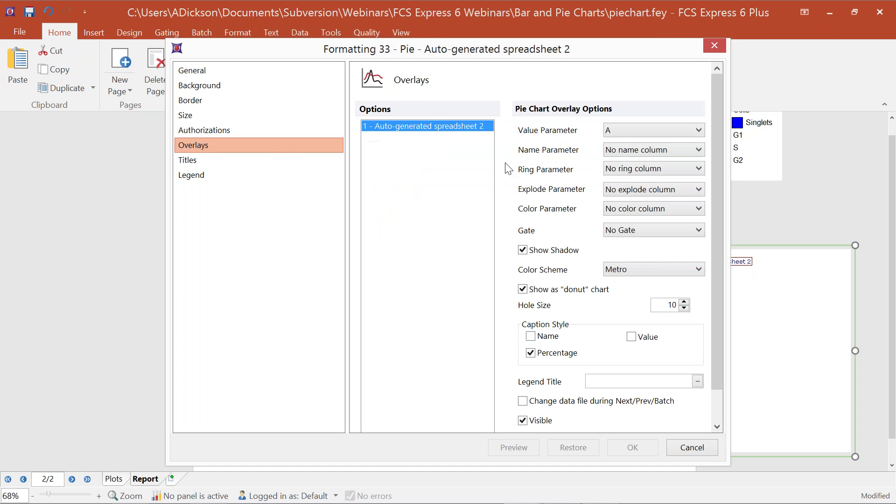
drag(663, 48, 234, 57)
click(231, 139)
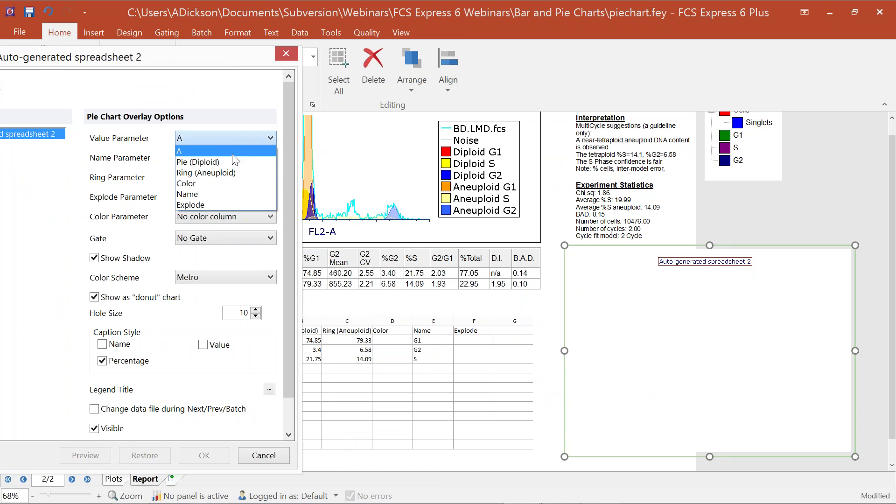
click(210, 162)
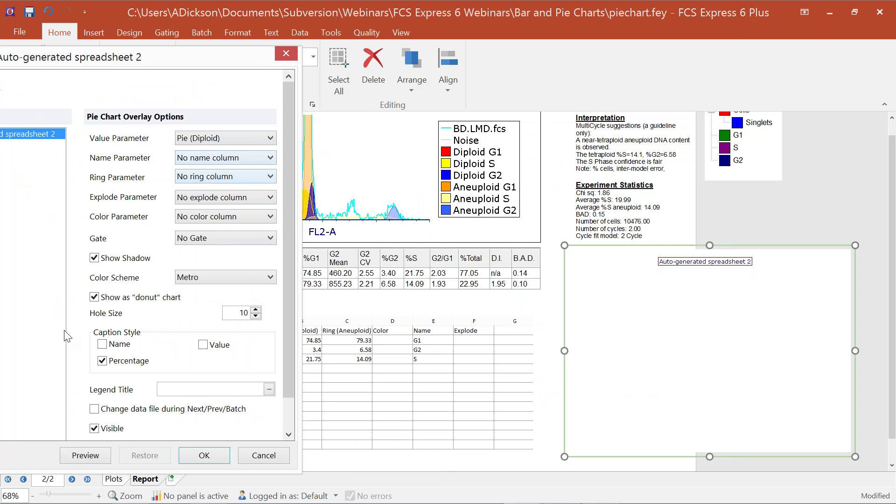
click(78, 456)
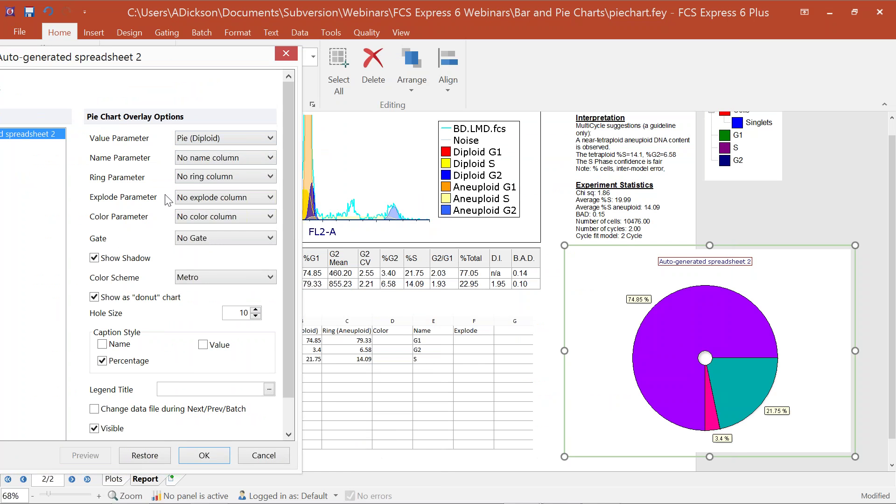
Set the pie overlay's name parameter to Name, include names in the slice captions and preview the result
click(208, 159)
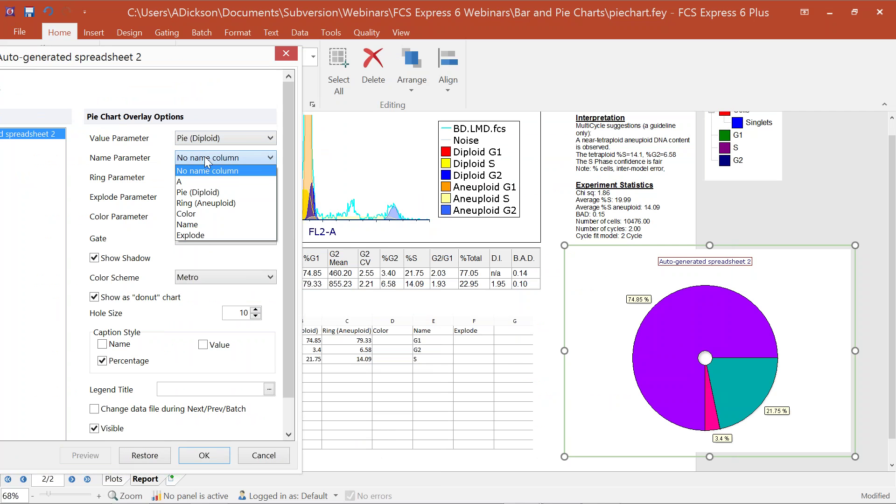
click(191, 225)
click(100, 455)
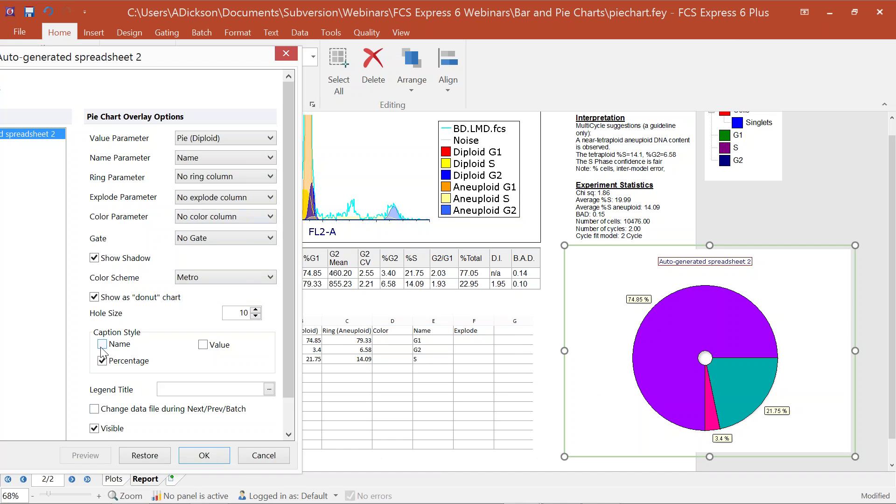
click(102, 345)
click(91, 457)
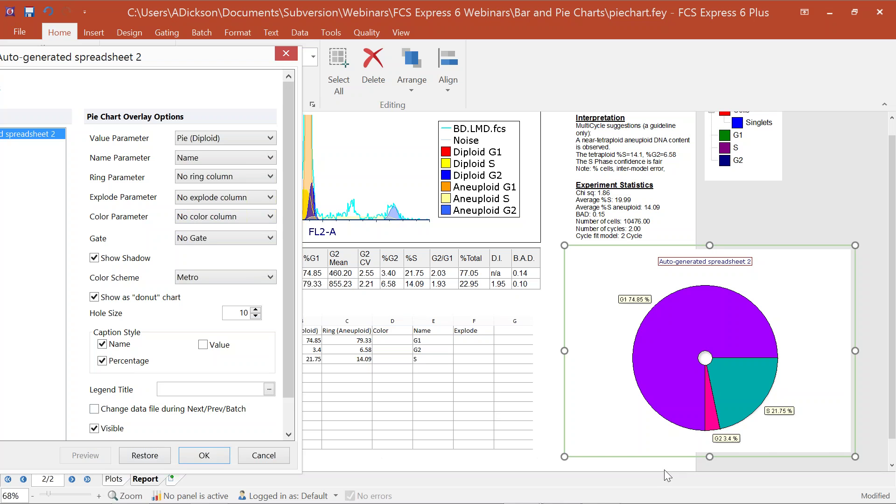
click(800, 421)
click(719, 444)
Set the pie overlay's ring parameter to Ring (Aneuploid) and preview the chart
click(225, 176)
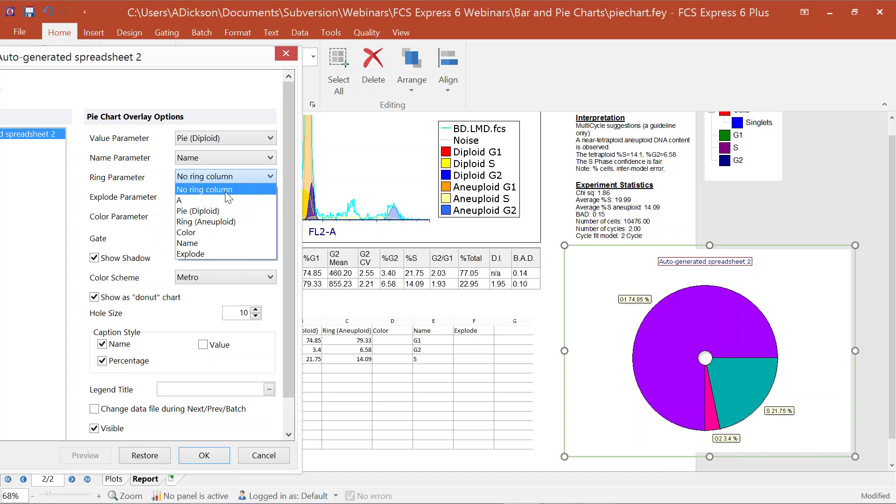
click(198, 222)
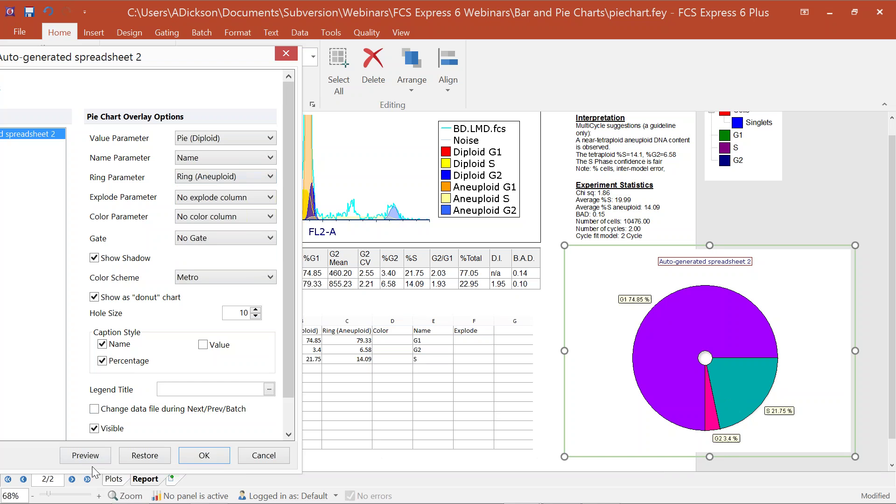
click(93, 458)
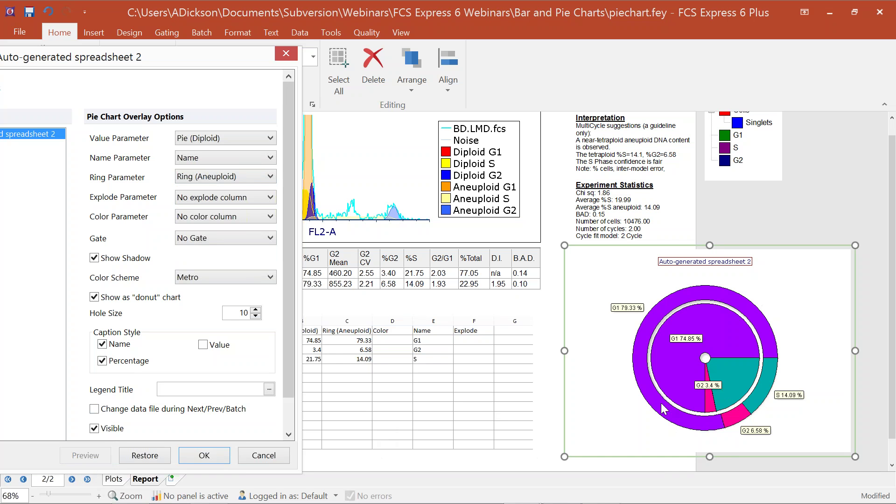
Assign the Explode column as explode parameter and the Color column as color parameter, and accept the pie chart formatting
click(189, 202)
click(208, 275)
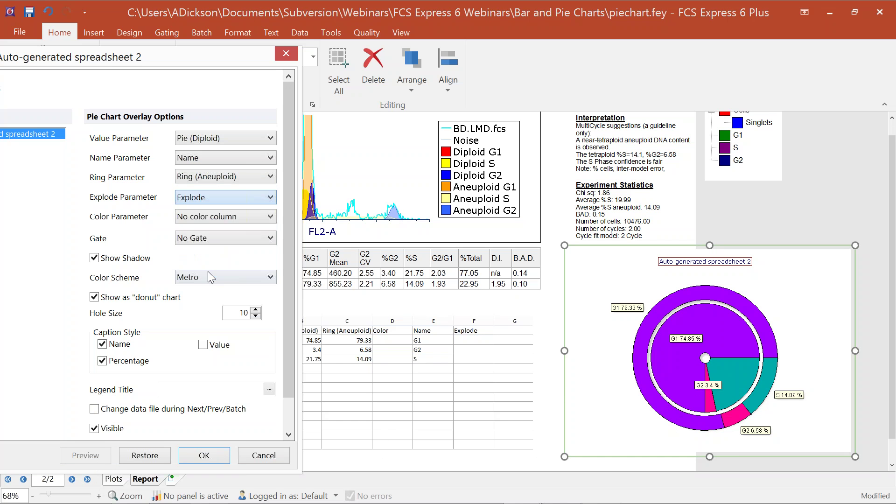
click(92, 454)
click(187, 221)
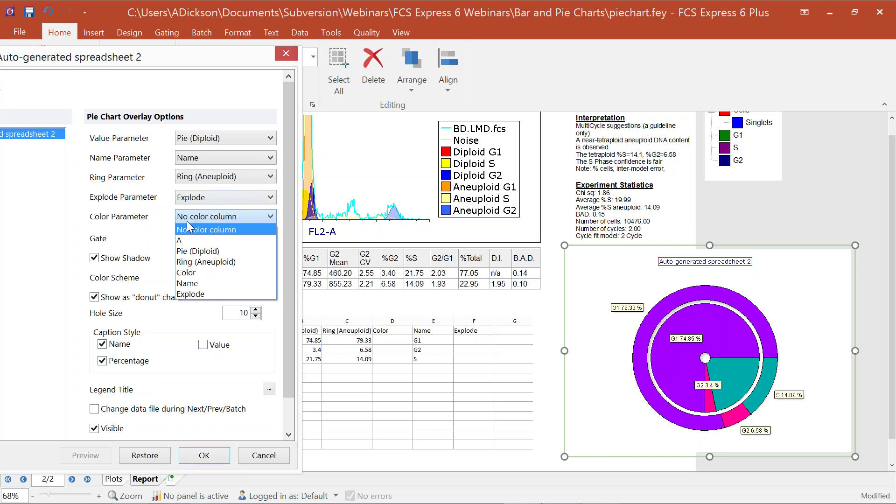
click(192, 275)
click(102, 451)
click(188, 451)
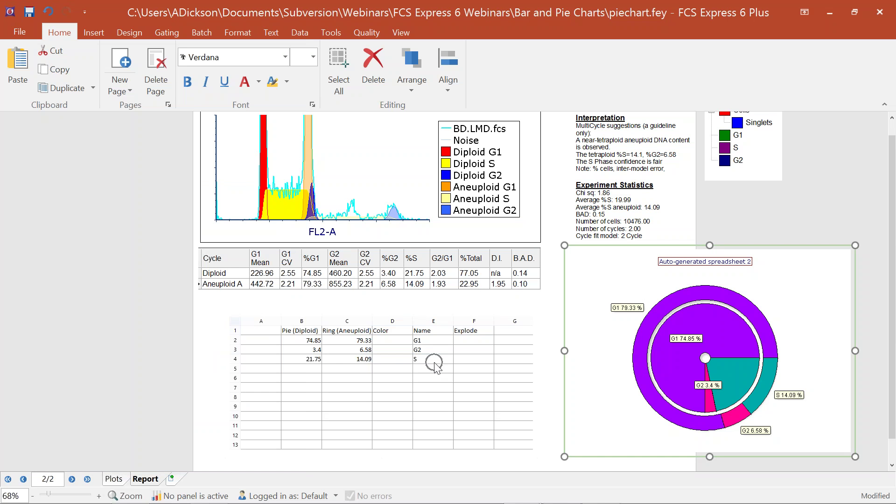
Enter Red, Green and Blue in the Color column for the G1, G2 and S rows
click(399, 345)
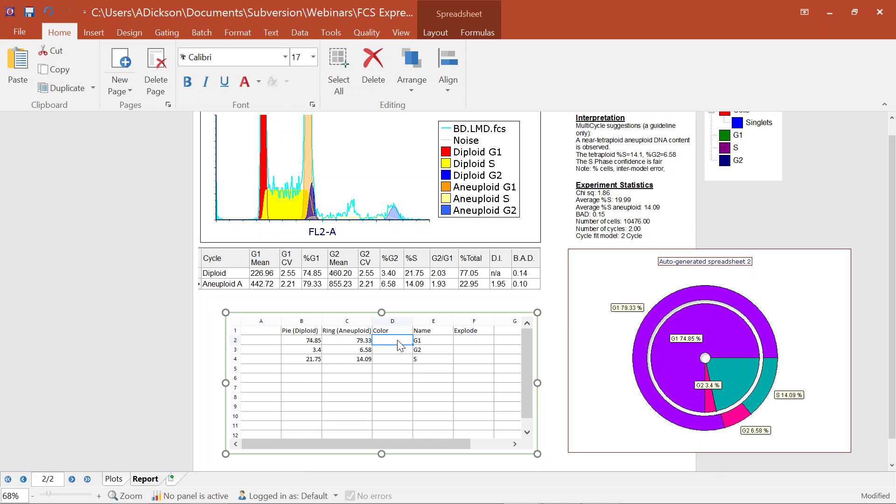
text(Red)
key(Return)
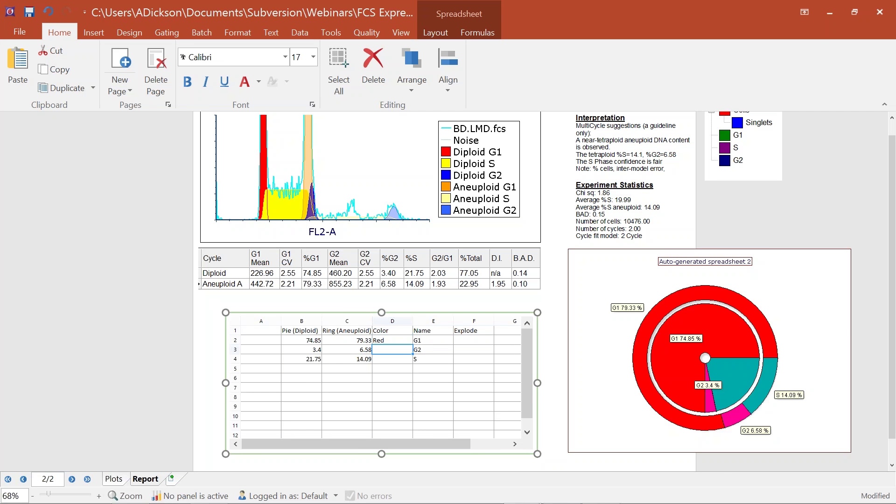
text(Green)
key(Return)
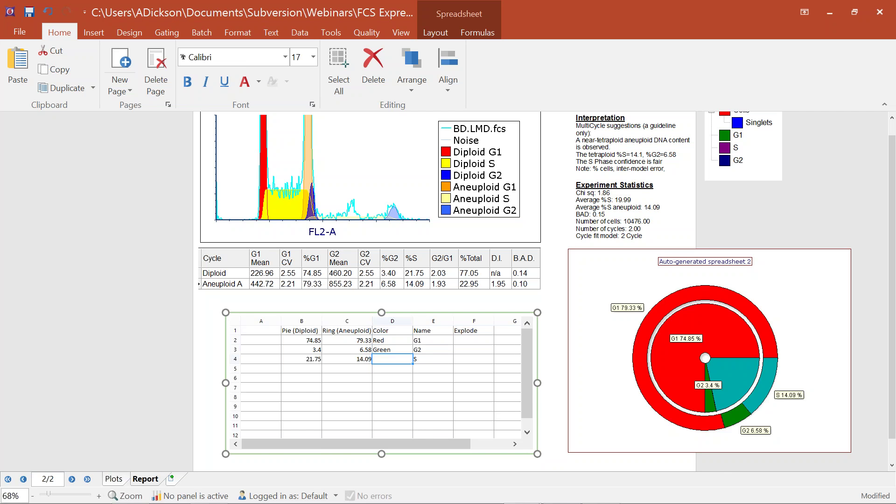
text(Blue)
key(Return)
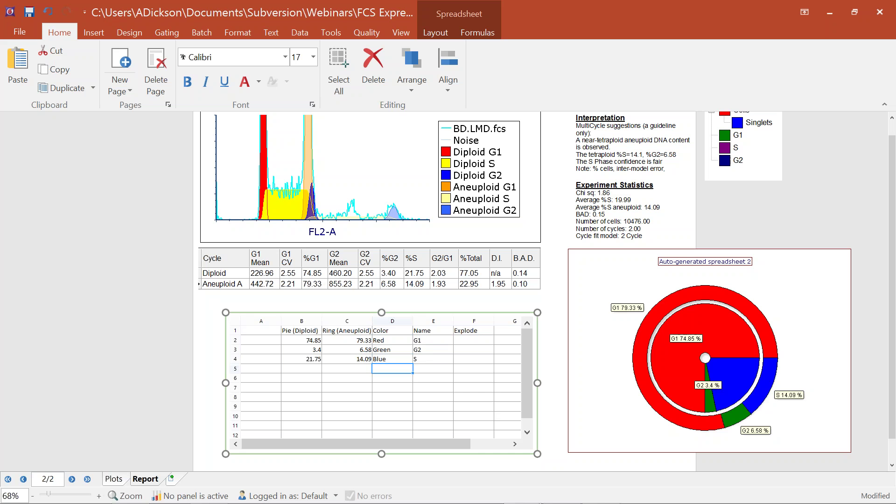
Replace the Color entry in the G1 row with a gate color token for gate G1
click(392, 340)
key(Delete)
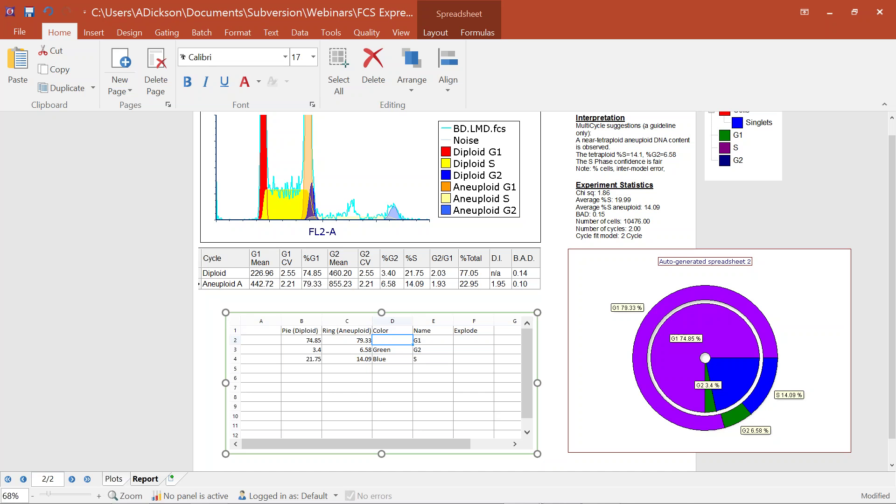
right_click(397, 340)
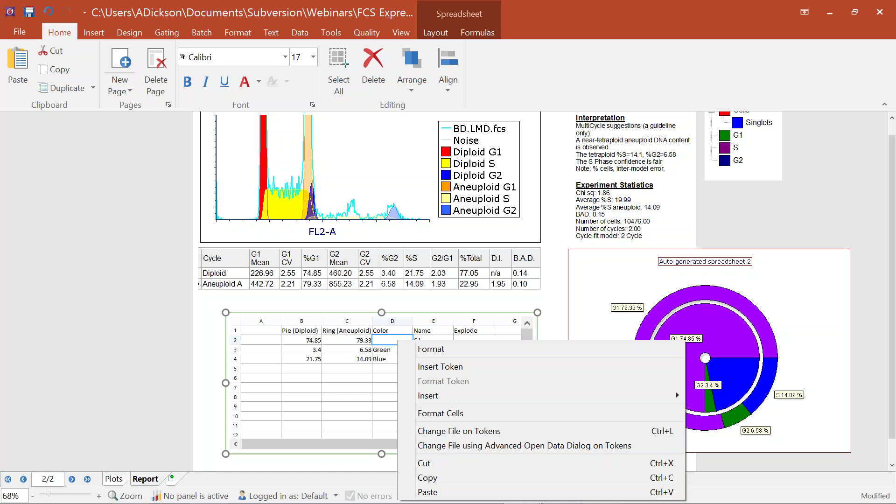
click(433, 371)
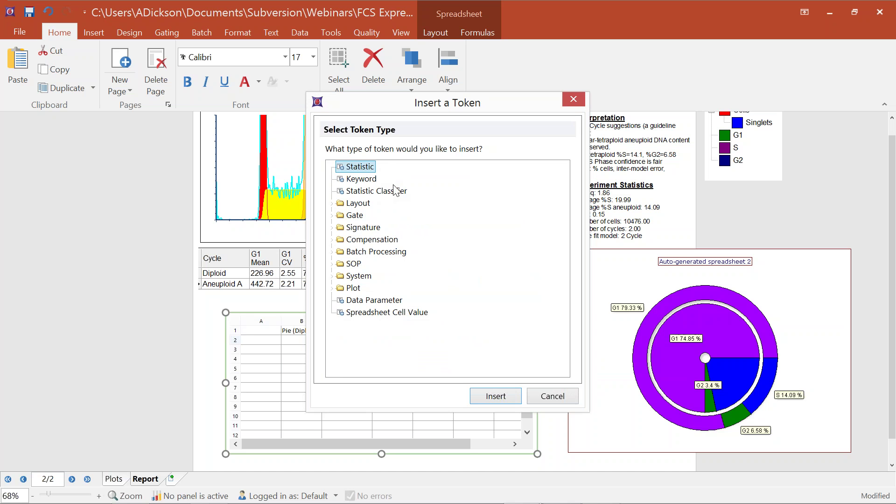
click(333, 218)
click(351, 215)
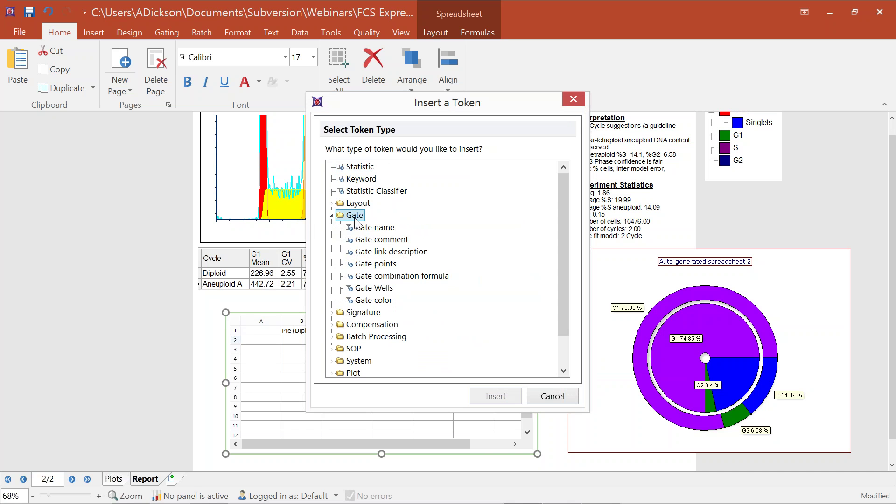
click(381, 299)
drag(530, 114, 239, 130)
click(200, 413)
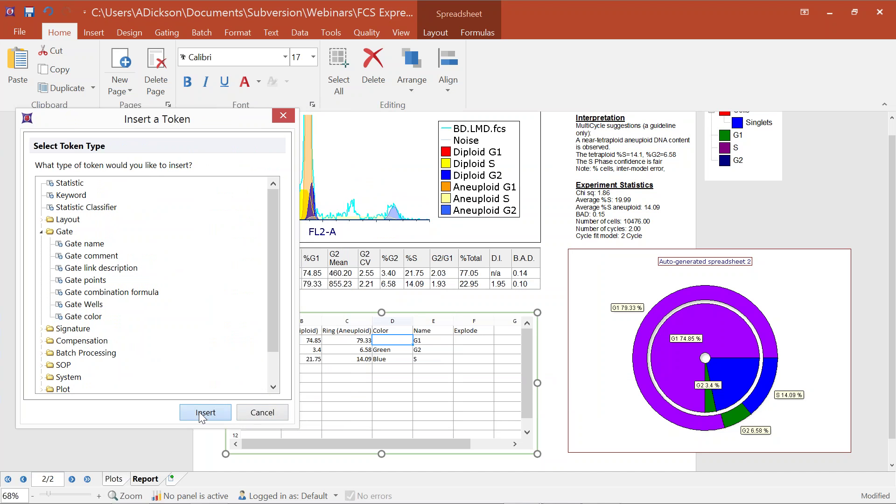
click(466, 187)
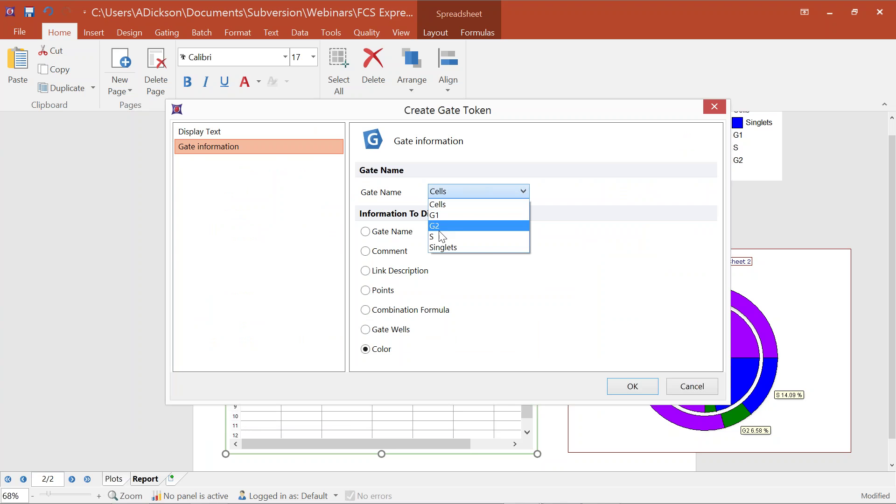
click(442, 215)
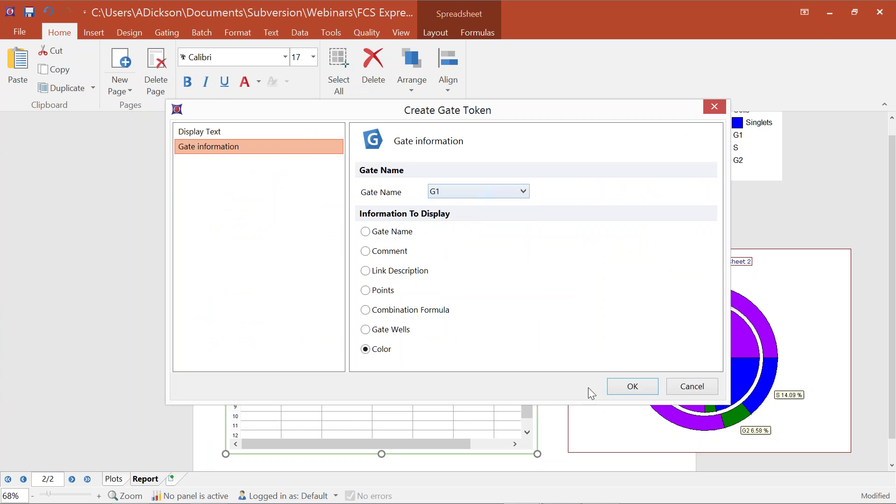
click(635, 385)
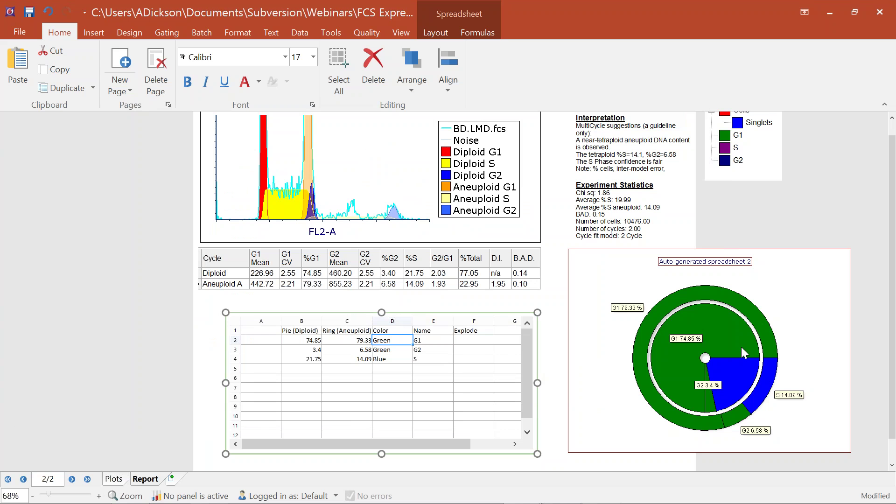
Replace the Color entry in the G2 row with a gate color token for gate G2
click(400, 350)
key(Delete)
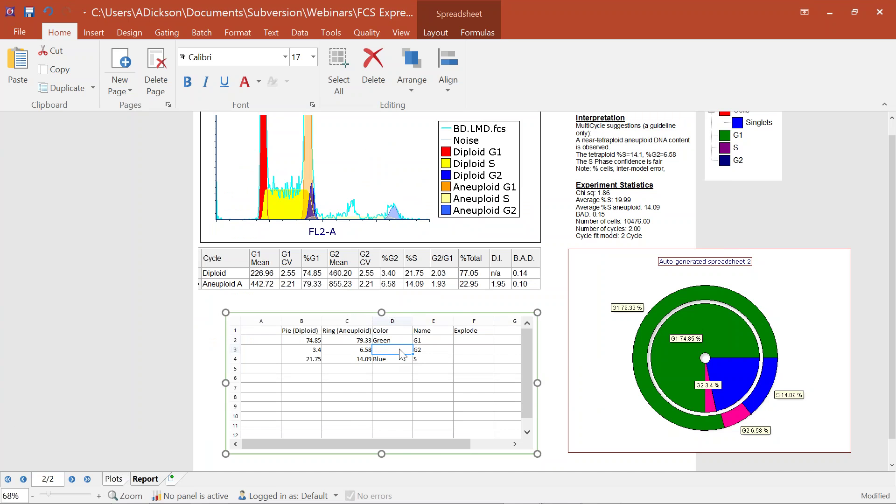
right_click(401, 355)
click(478, 218)
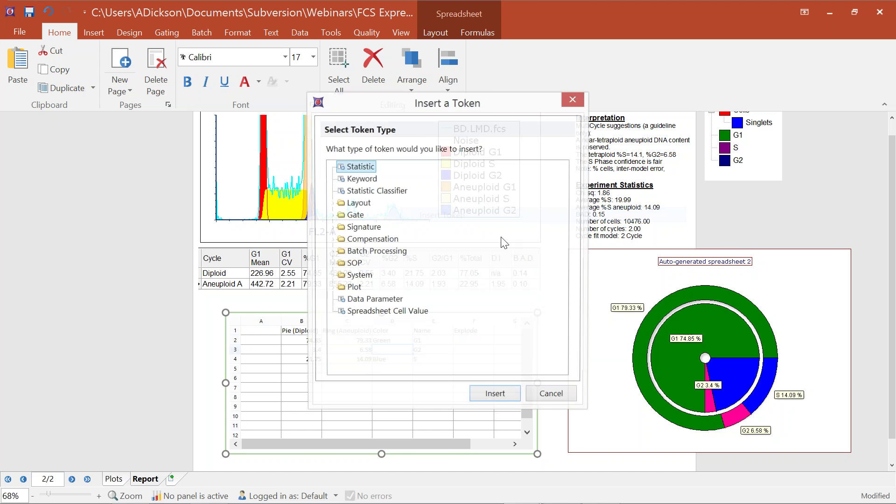
click(333, 215)
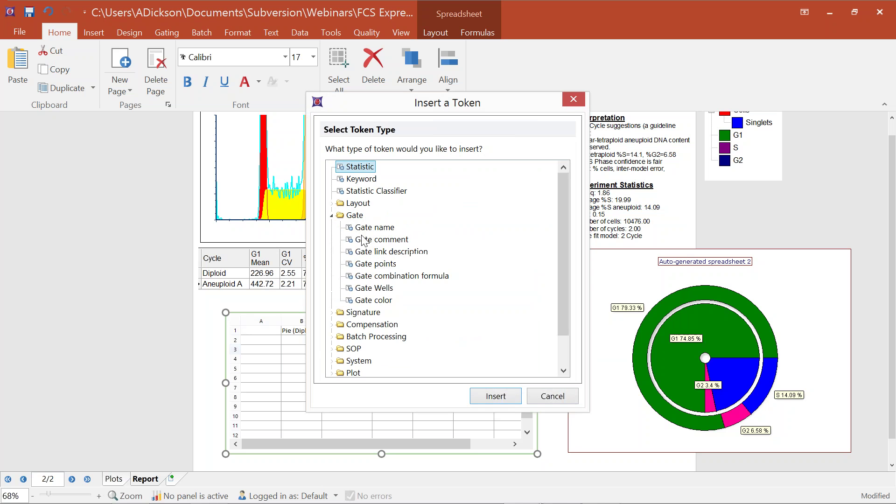
click(369, 300)
click(496, 396)
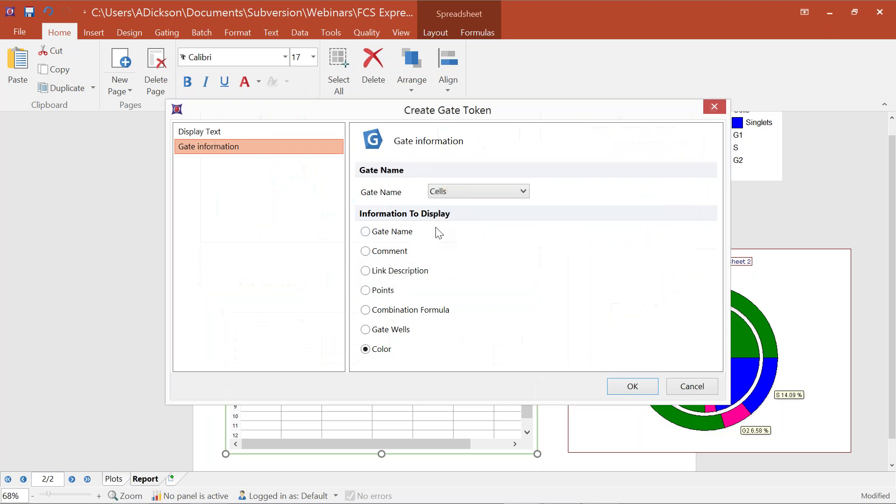
click(463, 190)
click(439, 226)
click(633, 387)
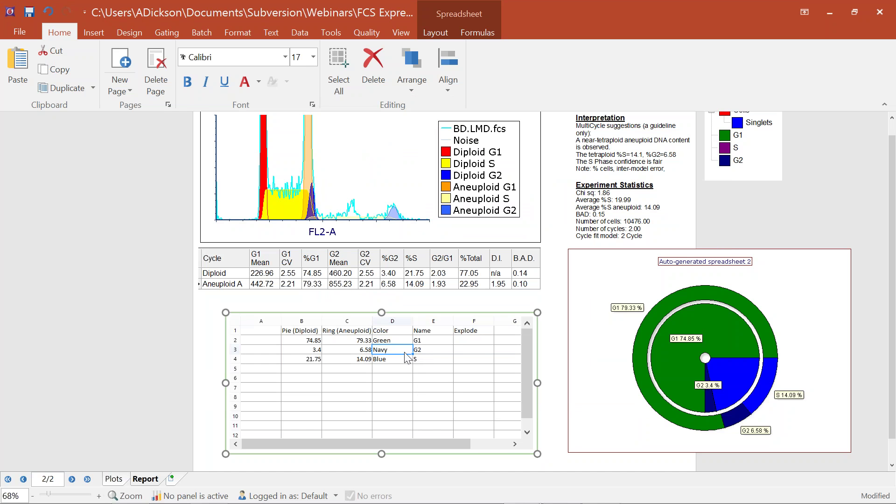
Replace the Color entry in the S row with a gate color token for gate S
click(400, 359)
key(Delete)
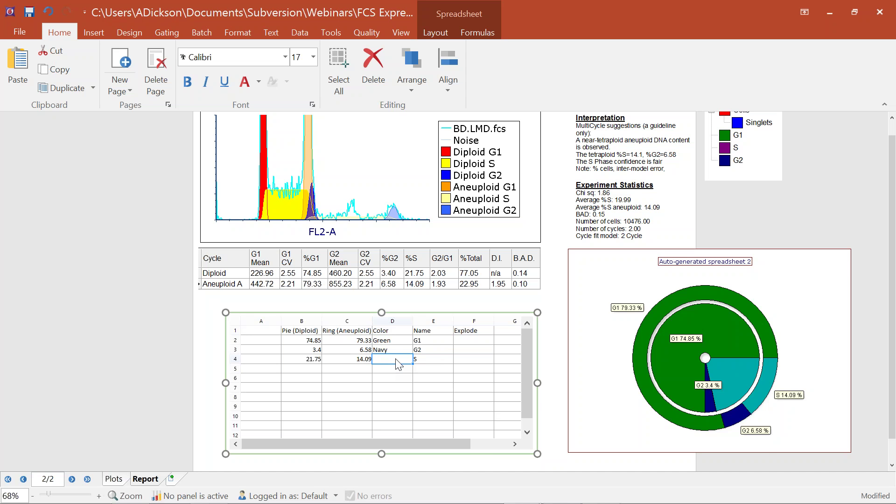
scroll(396, 364, up, 1)
scroll(396, 364, down, 3)
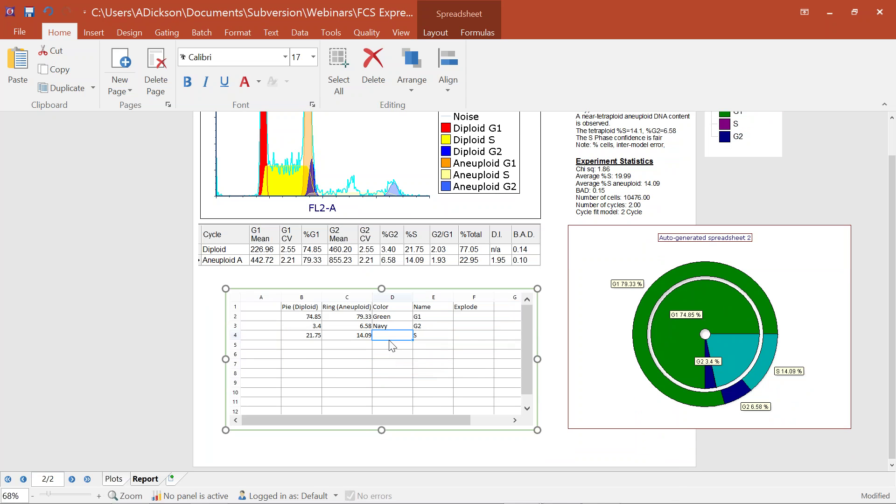
right_click(391, 346)
click(417, 365)
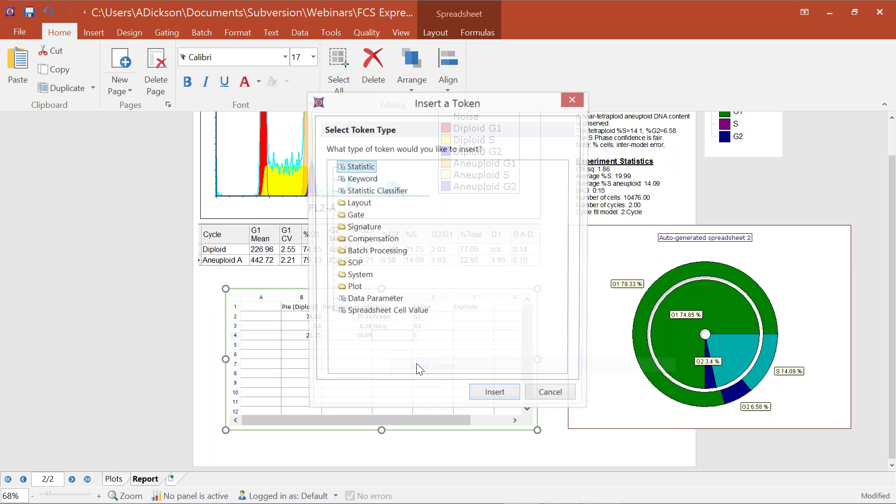
click(338, 215)
click(374, 300)
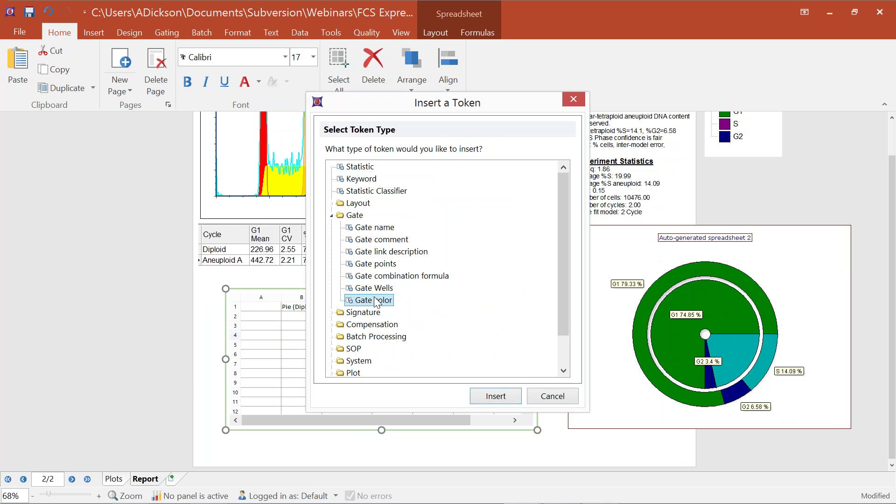
click(495, 396)
click(477, 192)
click(442, 234)
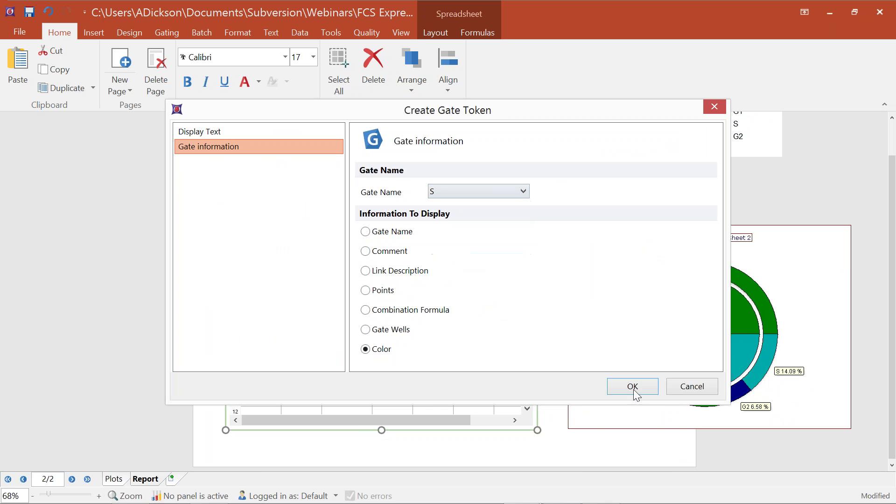
click(633, 387)
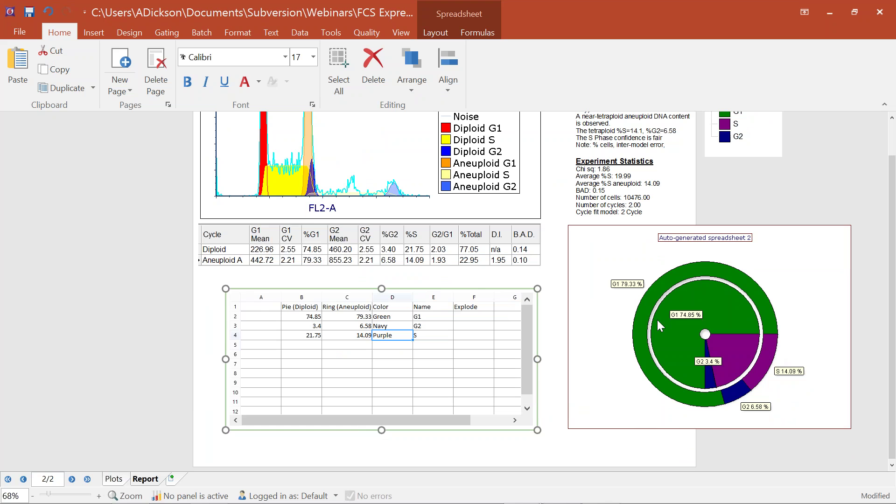
scroll(787, 177, up, 2)
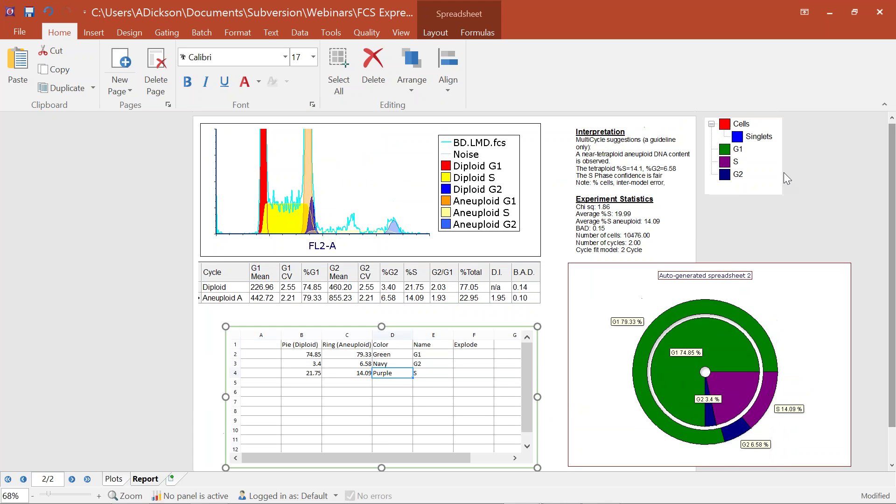
click(738, 149)
drag(737, 162, 738, 175)
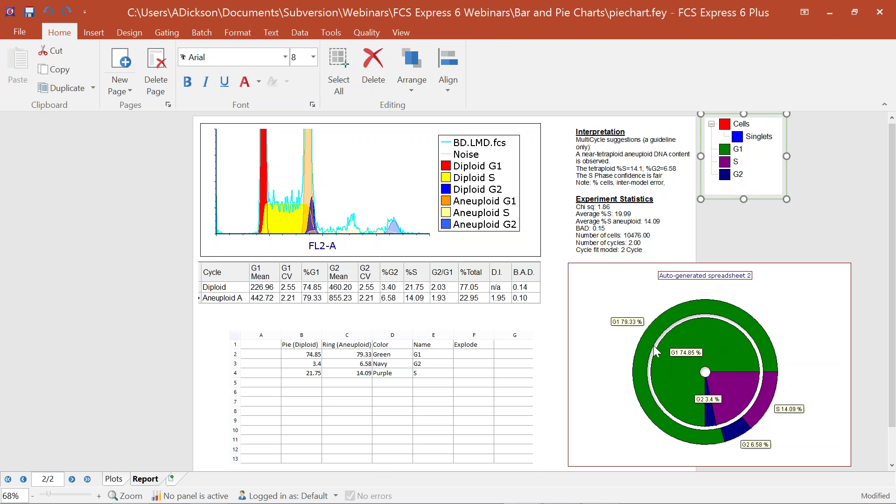
Enter the formula =if(C2<75) in the G1 row's Explode cell
click(471, 359)
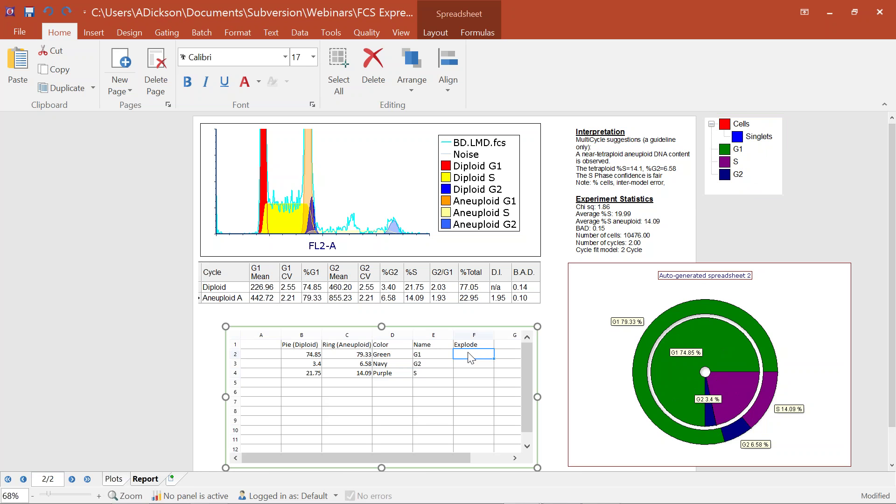
text(=)
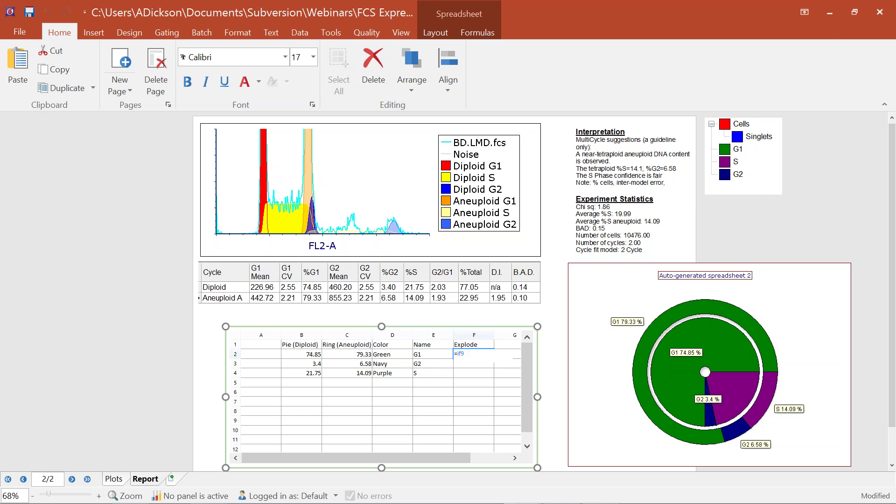
text(if()
click(358, 358)
text(<75))
key(Return)
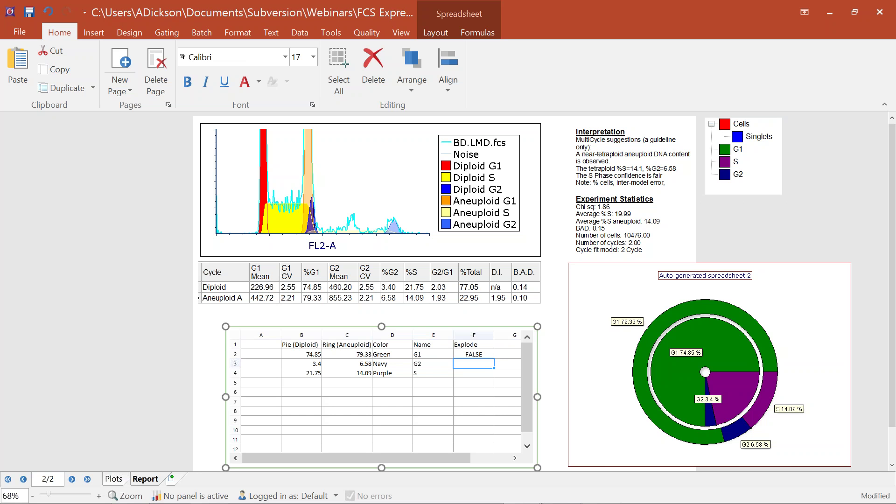
Enter an IF formula in the G2 row's Explode cell that tests the row's diploid value in column B
text(if()
click(311, 366)
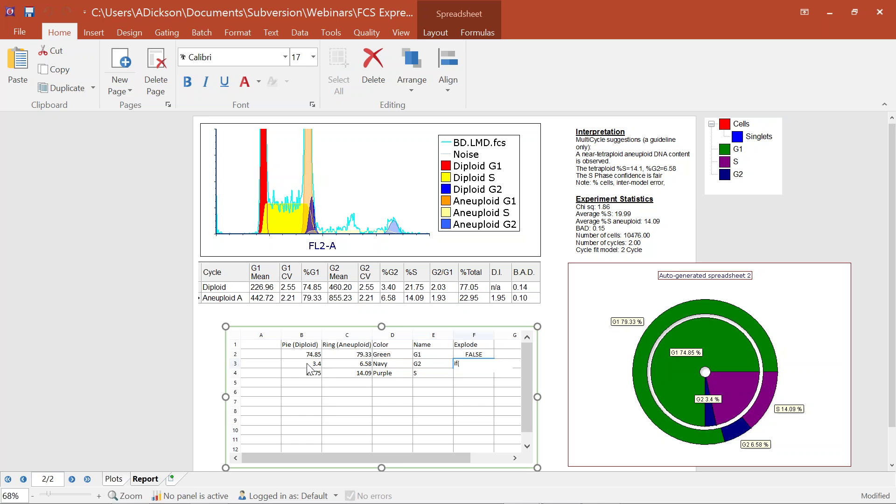
click(472, 359)
key(Down)
text(=if)
click(313, 367)
key(Return)
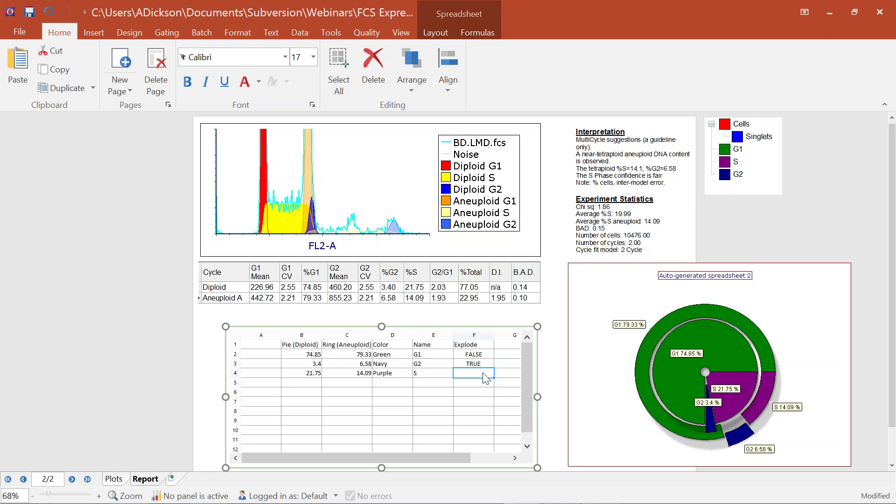
Enter the formula =if(C4<15) in the S row's Explode cell
text(=if()
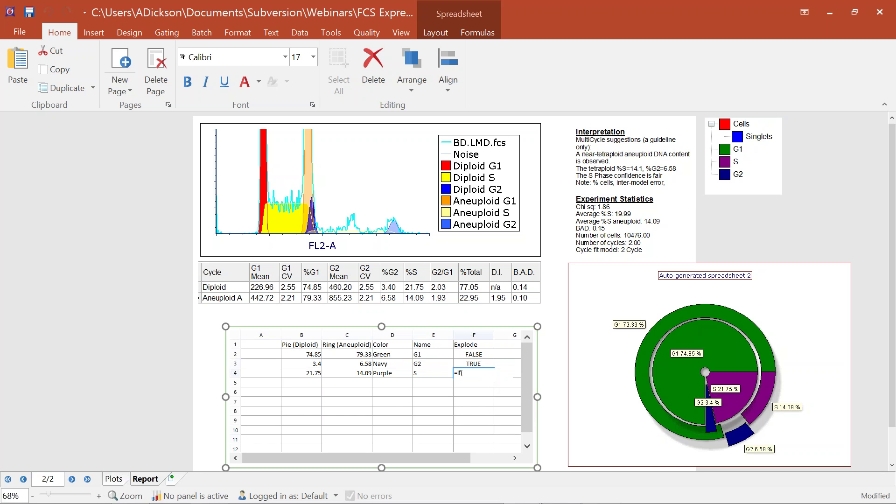
click(338, 374)
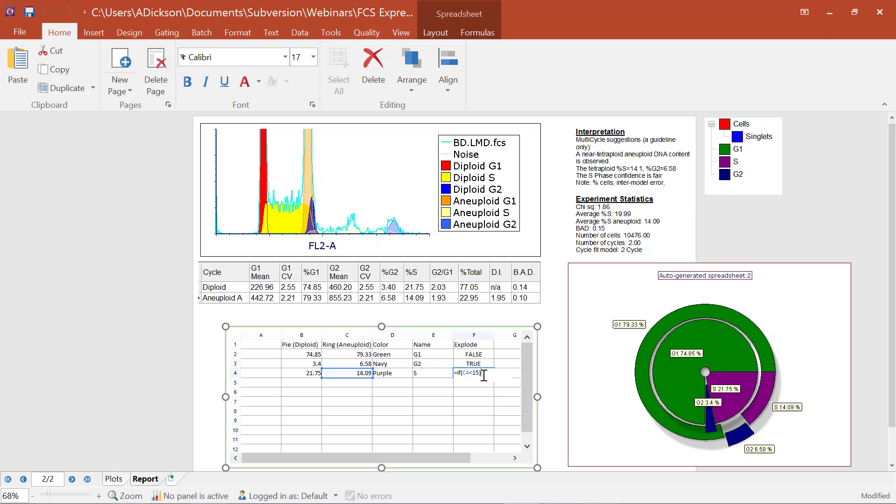
text(<15))
key(Return)
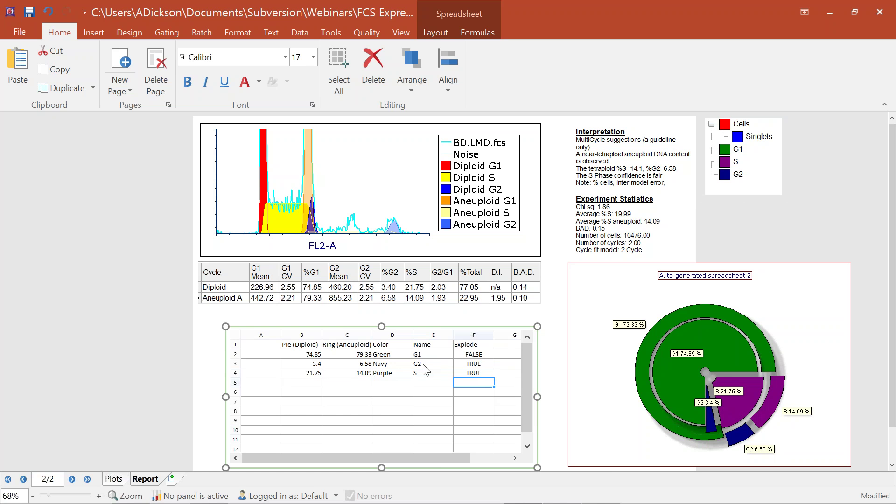
Apply the Cells gate to the cell cycle histogram to recalculate the table and pie chart, and undo the gating
click(758, 136)
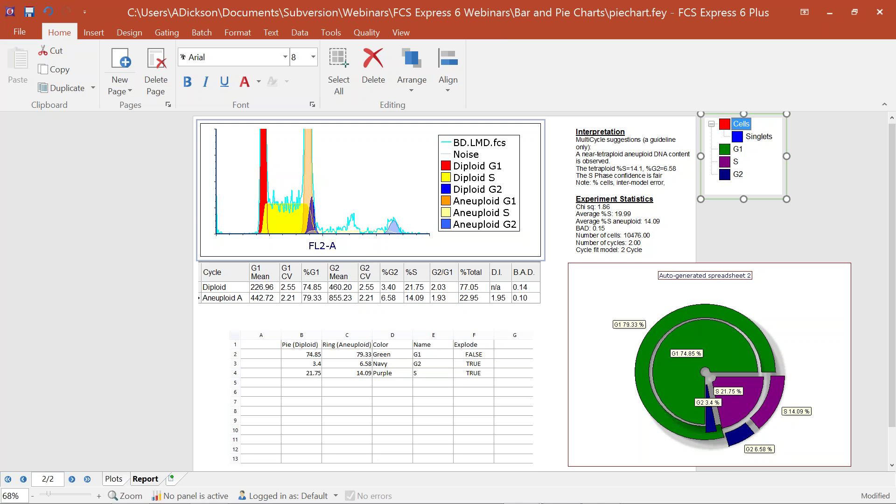
click(366, 255)
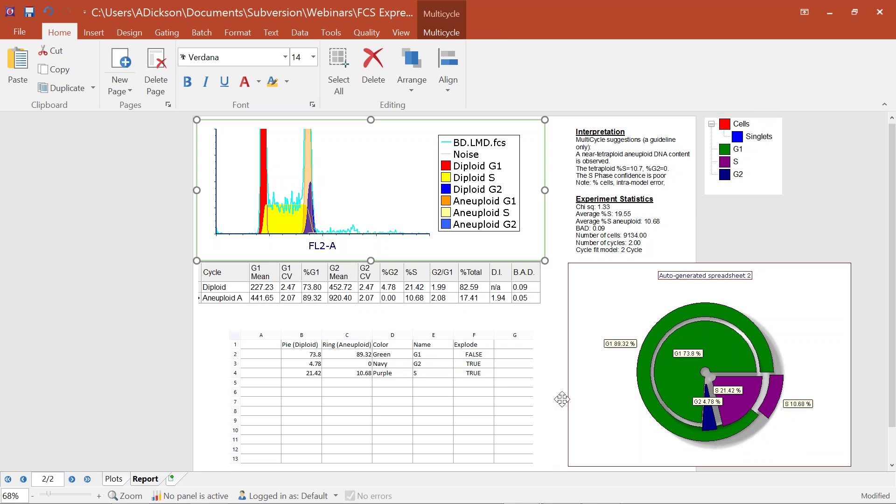
click(756, 123)
click(755, 122)
click(336, 202)
click(336, 203)
click(778, 315)
click(48, 14)
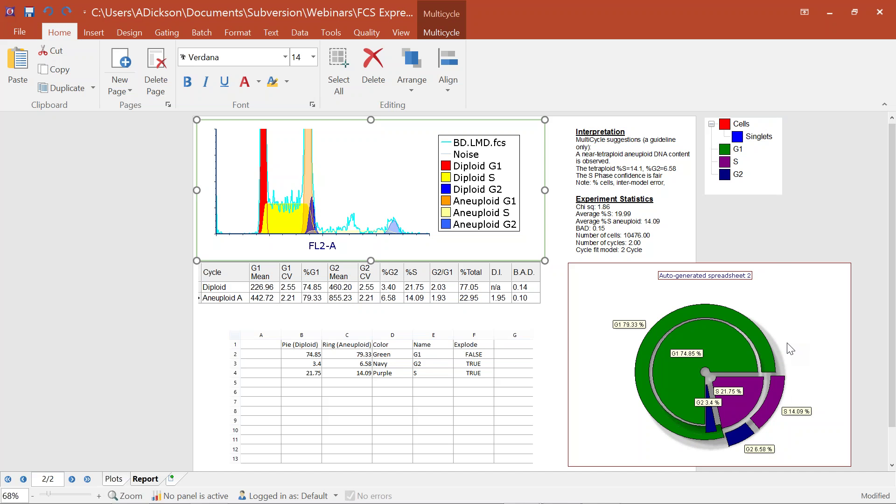
Set the pie chart overlay's legend title to Name and turn off the name and percentage captions on the slices
click(798, 306)
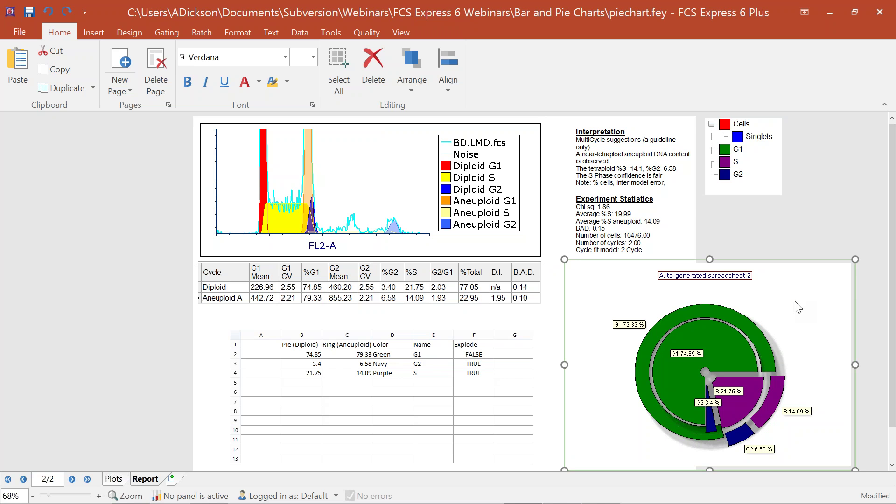
right_click(798, 307)
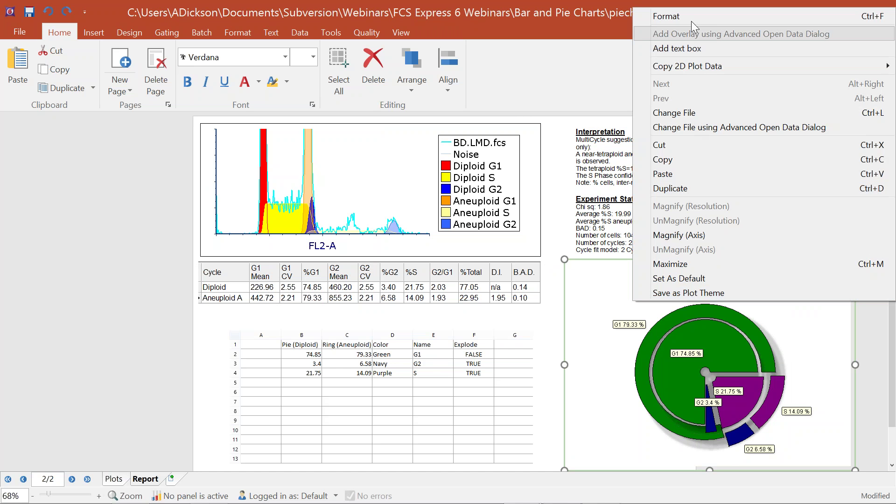
click(695, 16)
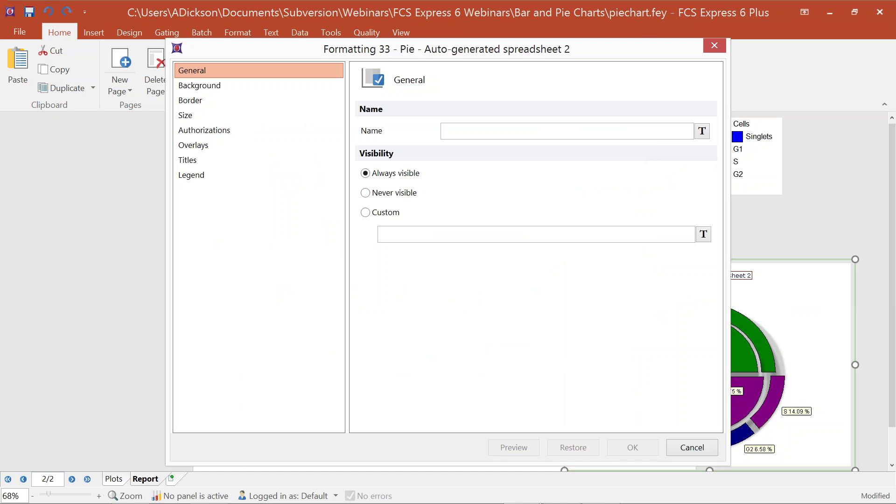
click(192, 146)
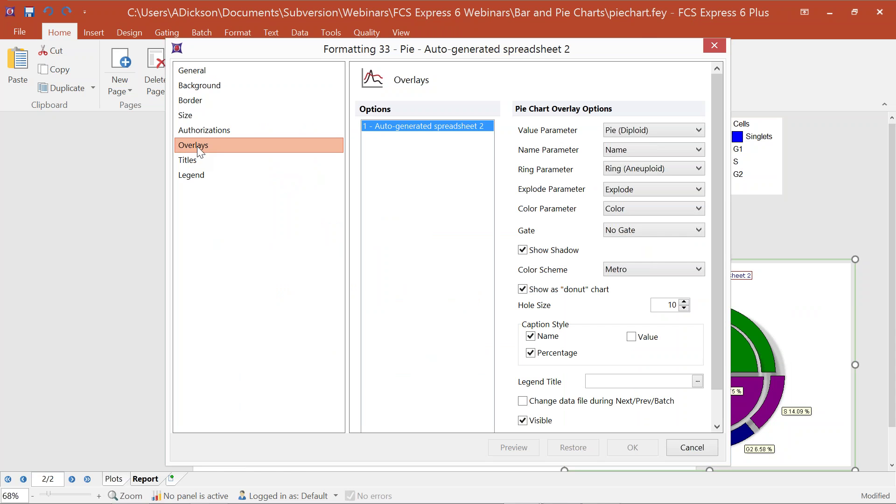
click(602, 381)
text(Name)
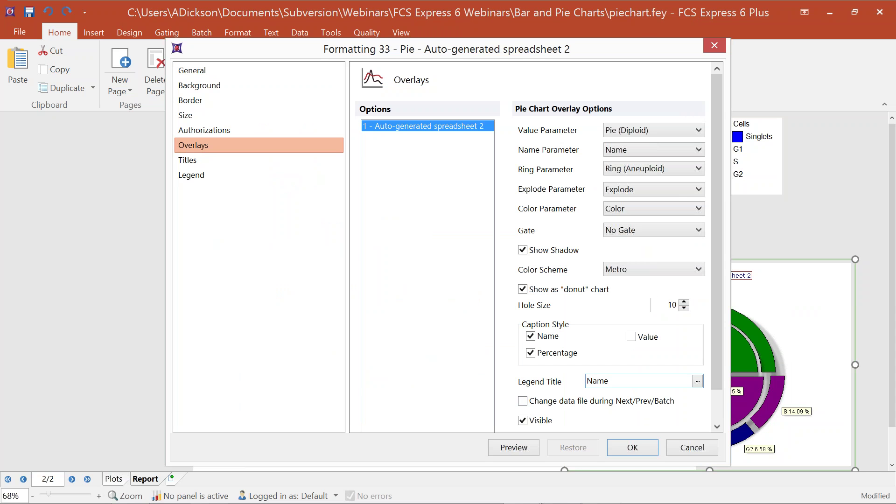
click(530, 336)
click(531, 353)
click(511, 444)
Make the pie chart's legend visible without resizing the chart to accommodate it
click(213, 180)
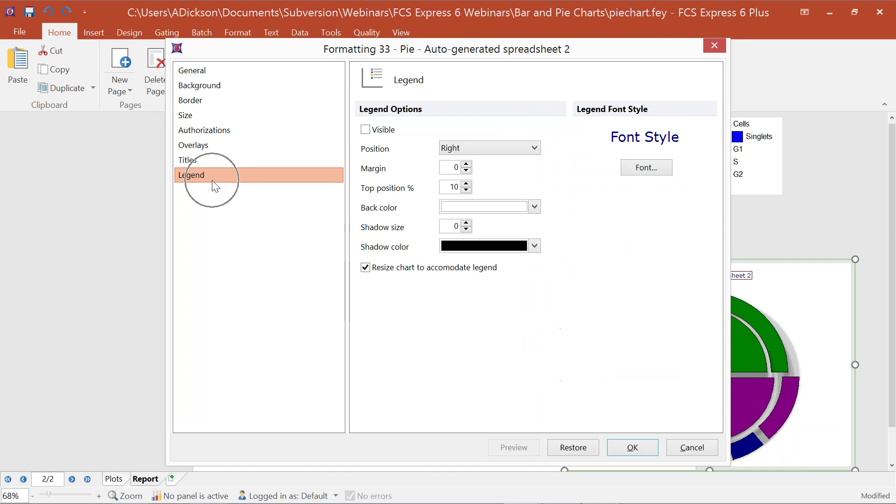
click(375, 133)
click(405, 271)
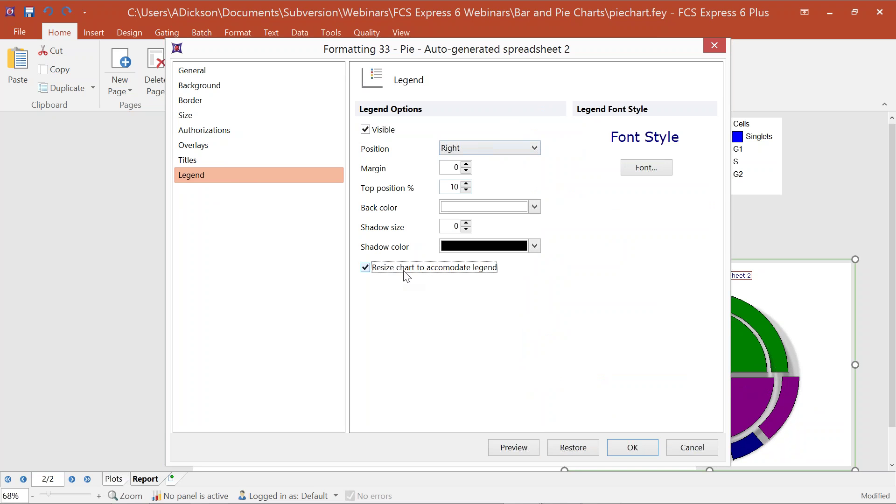
click(522, 449)
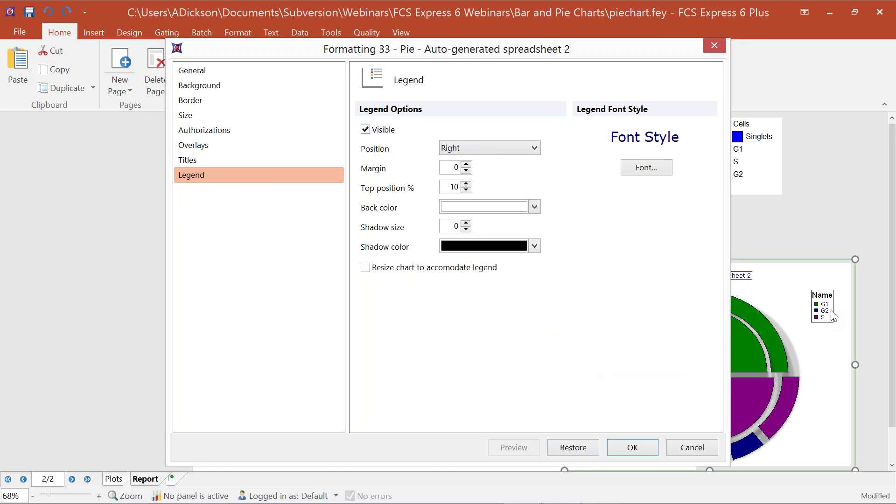
Change the pie chart overlay's legend title to Phase and apply the formatting
click(192, 130)
click(193, 145)
double_click(609, 381)
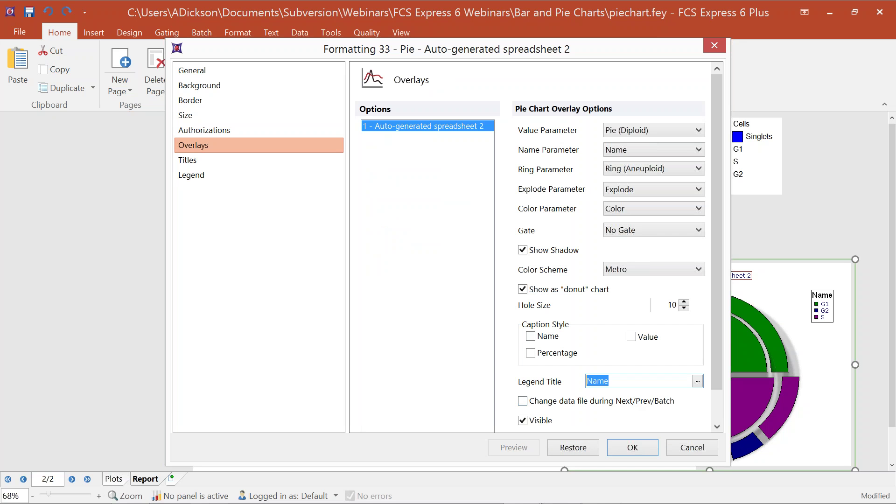
text(Phase)
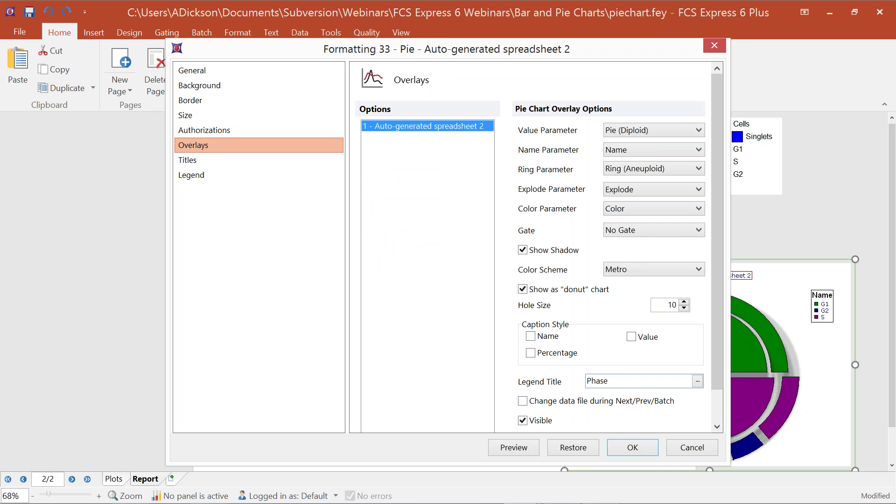
click(514, 448)
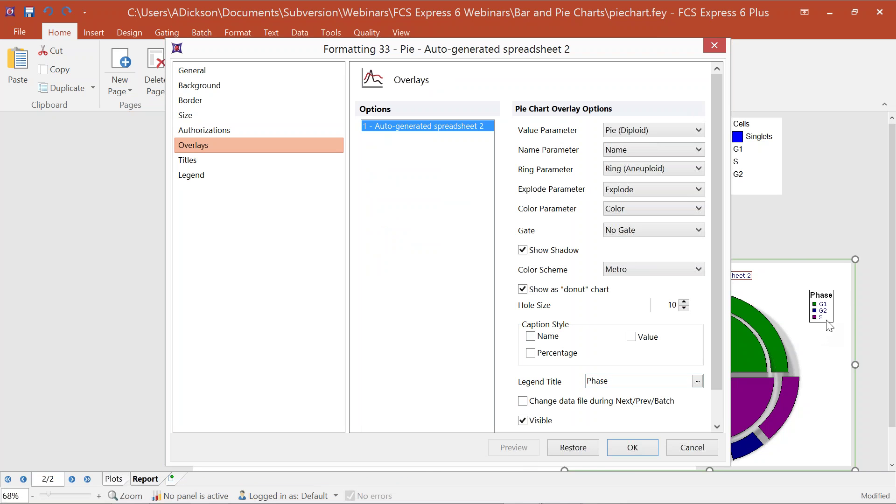
click(655, 443)
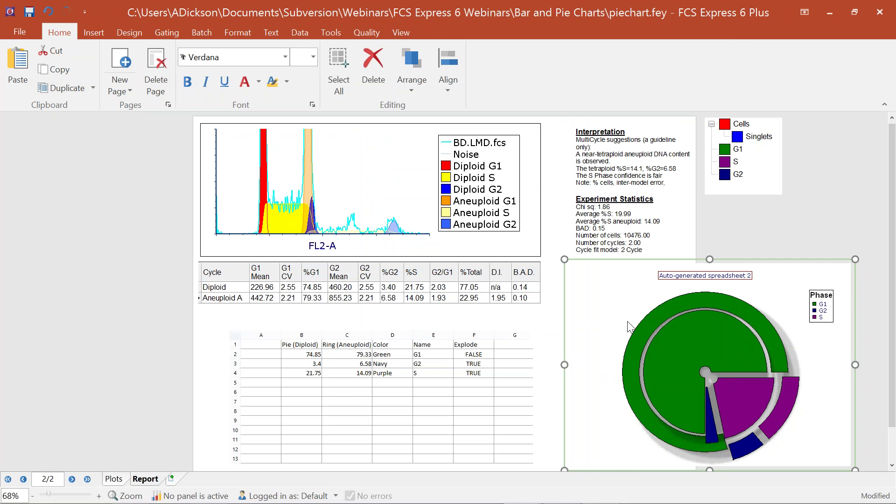
Set the pie chart's background to a solid gray color and preview it
double_click(611, 302)
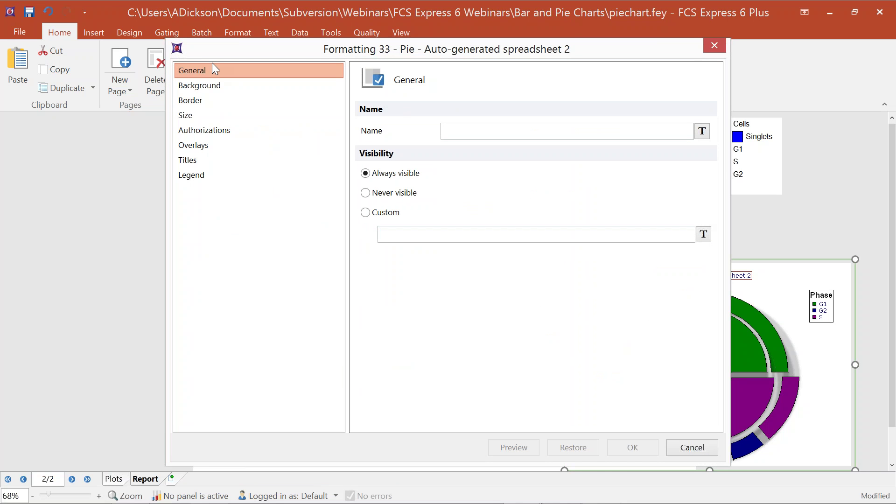
click(212, 62)
click(198, 89)
click(461, 129)
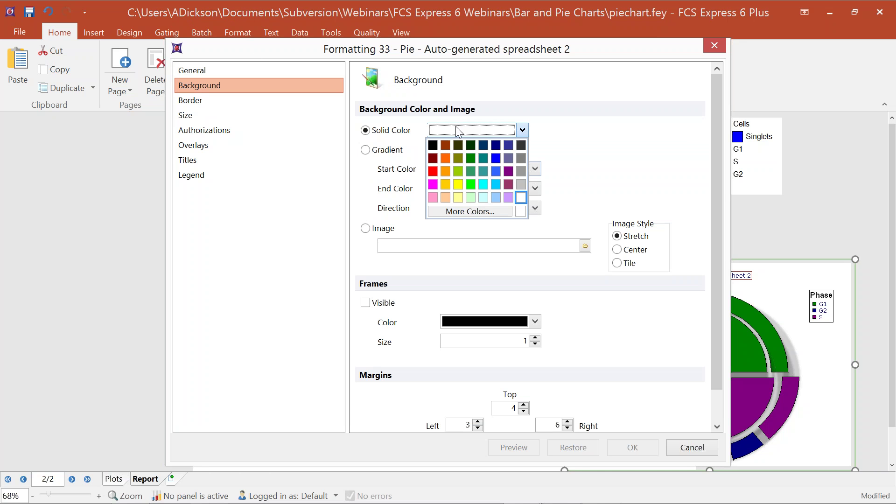
click(520, 170)
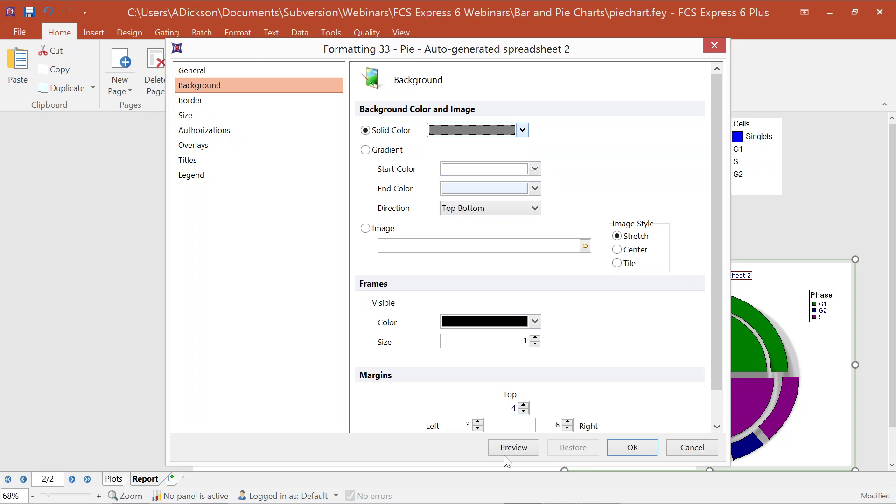
click(514, 450)
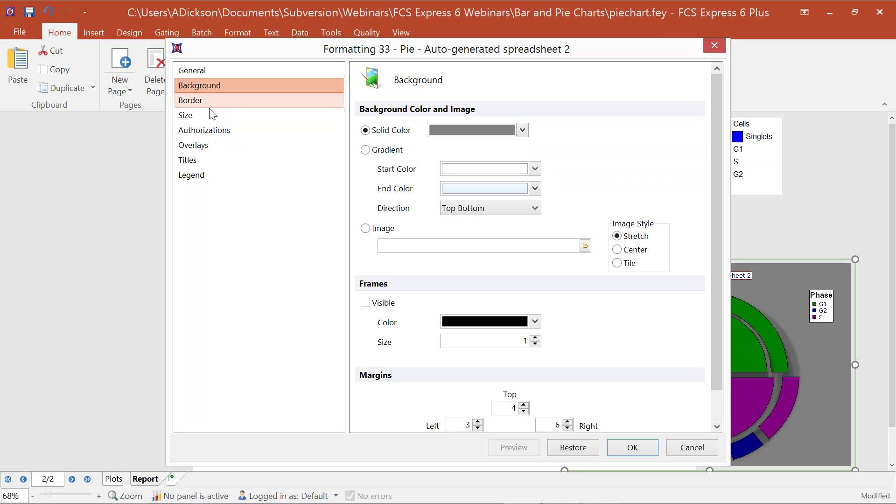
Replace the pie chart's header title with "Comparison of Diploid and Aneuploid Subsets"
click(187, 160)
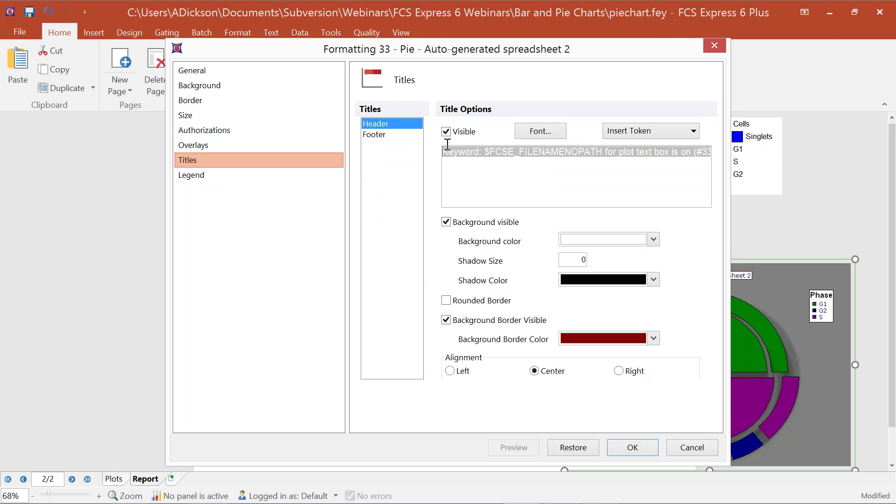
text(Compaari)
key(BackSpace)
key(BackSpace)
key(BackSpace)
text(rison of Di)
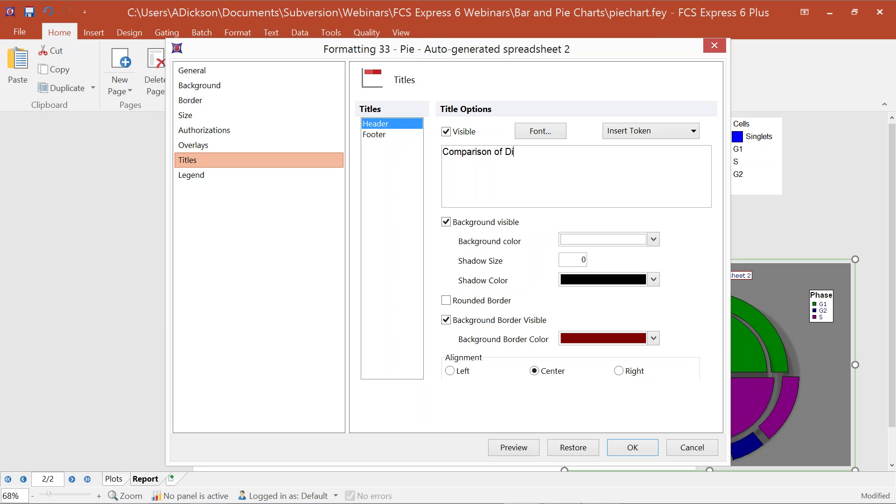
text(ploid and Aneuploid Subsets)
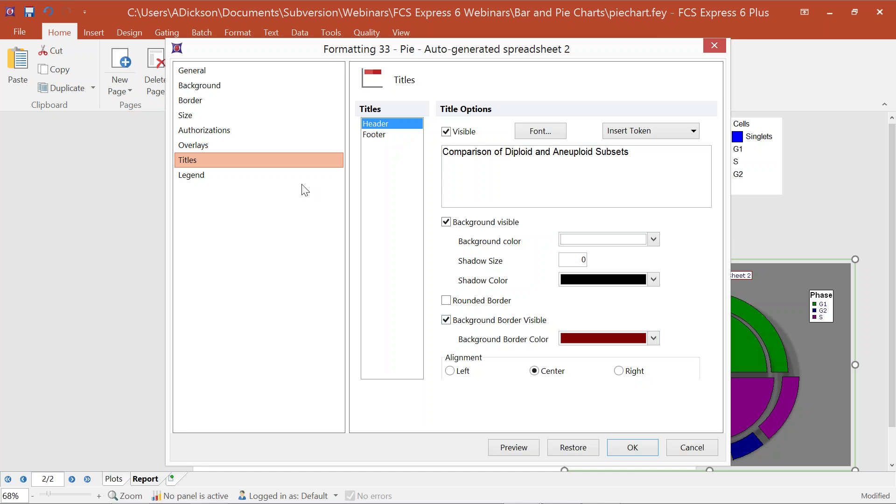
Set the header title's font size to 12 and preview the chart
click(538, 135)
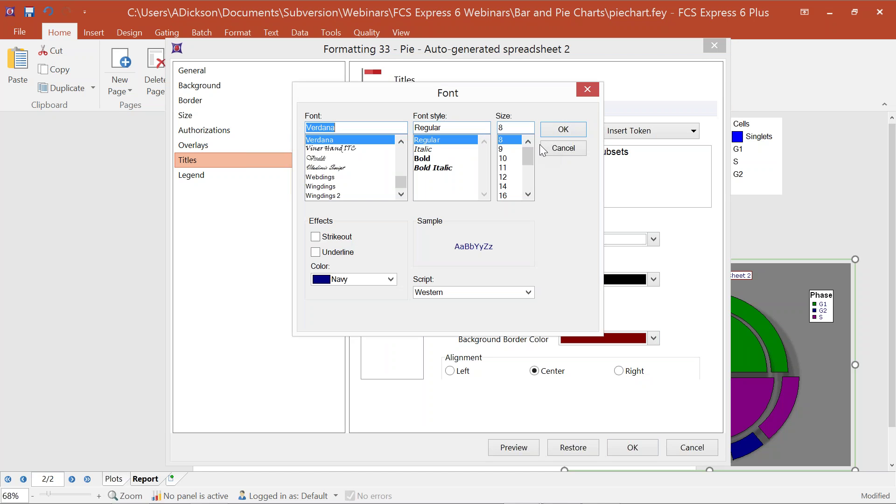
click(503, 177)
click(567, 128)
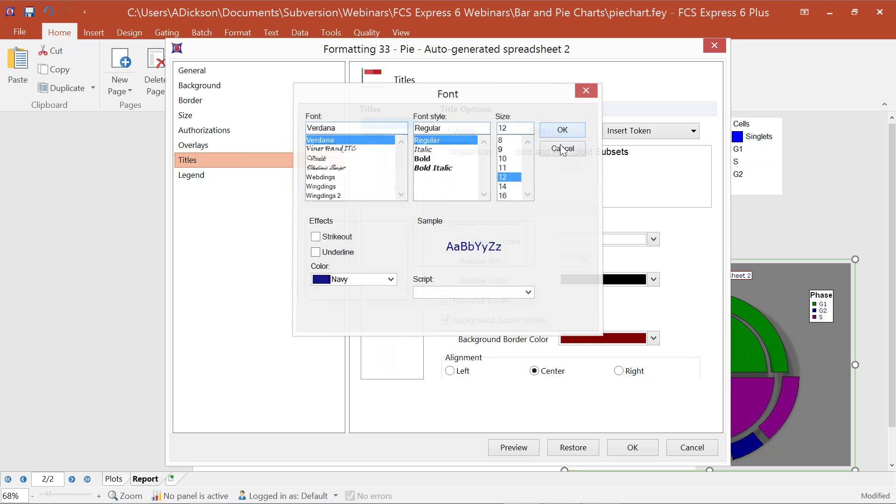
click(523, 448)
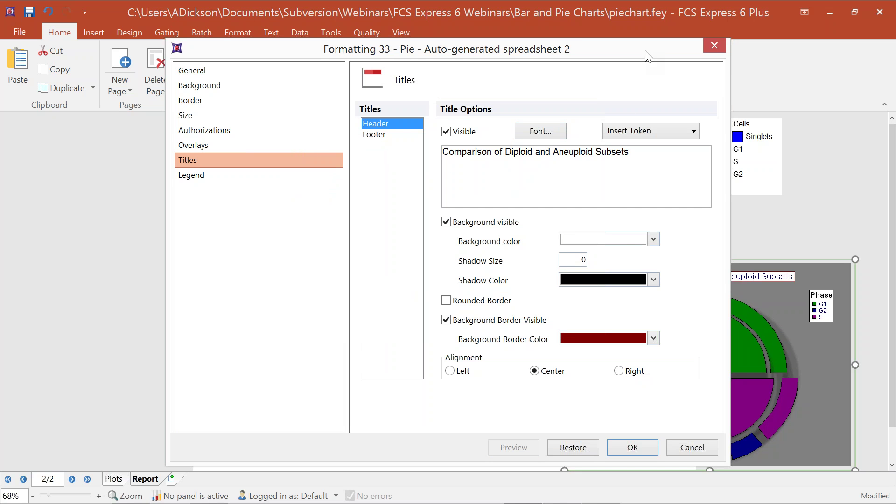
Remove the header title's background and background border, and apply the pie chart formatting
drag(648, 56, 421, 46)
click(268, 212)
click(224, 310)
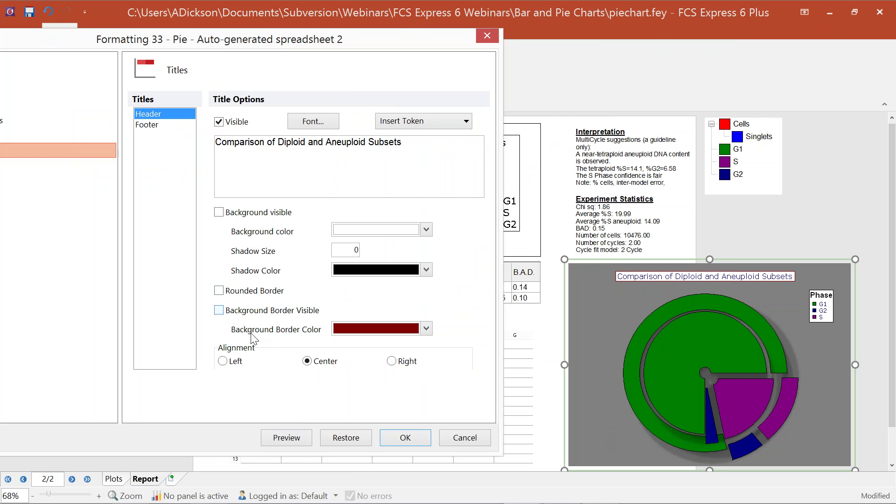
click(296, 439)
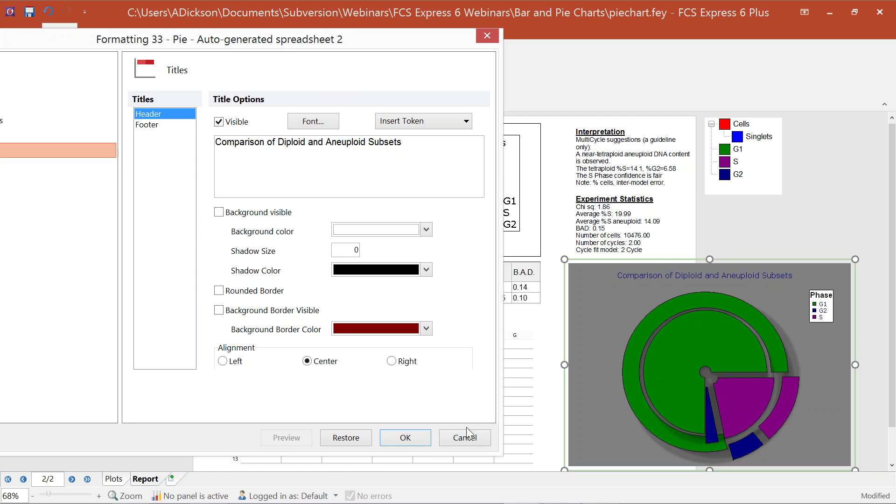
click(404, 437)
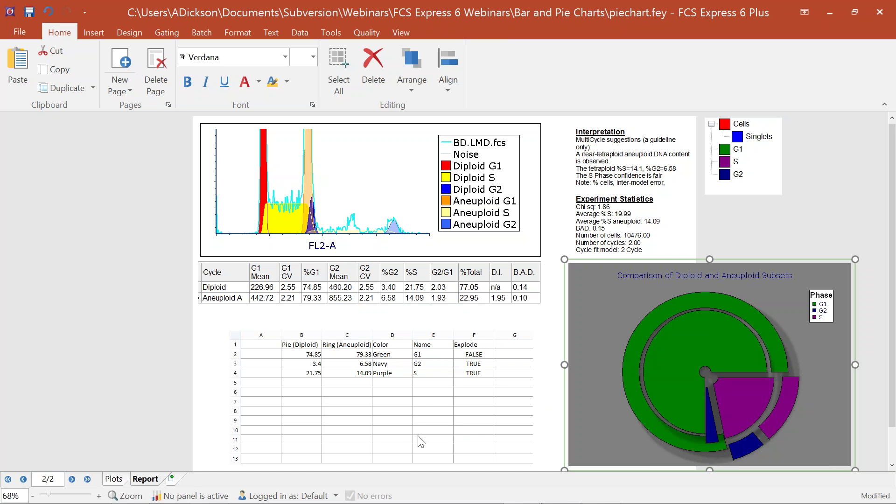
Switch to the ChartingIntro.fey layout, show its Summary page and close the Data List
mouse_move(420, 503)
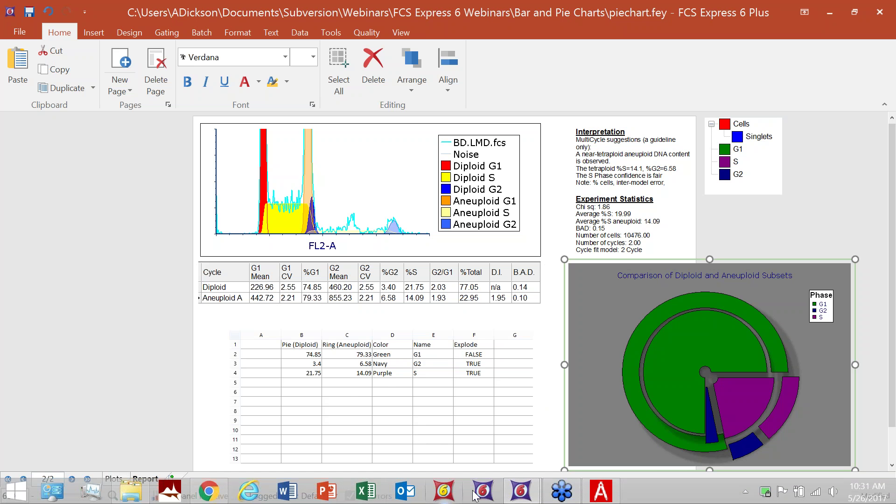
mouse_move(516, 493)
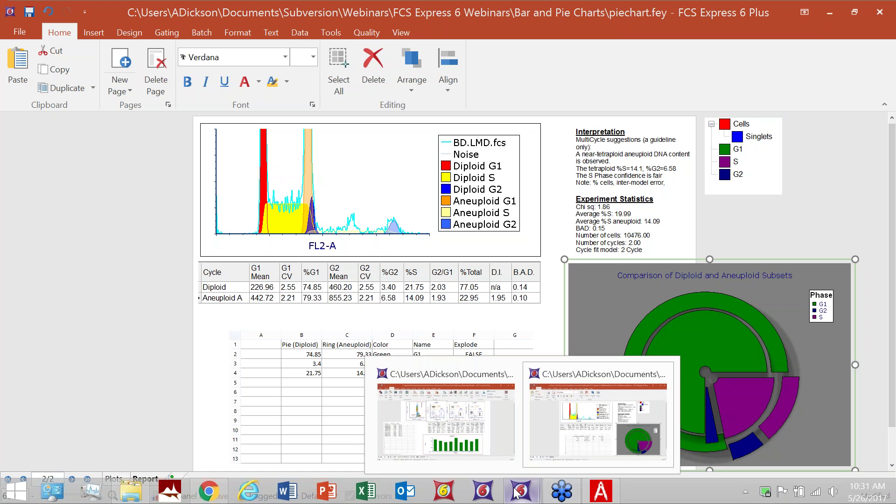
click(500, 428)
click(299, 479)
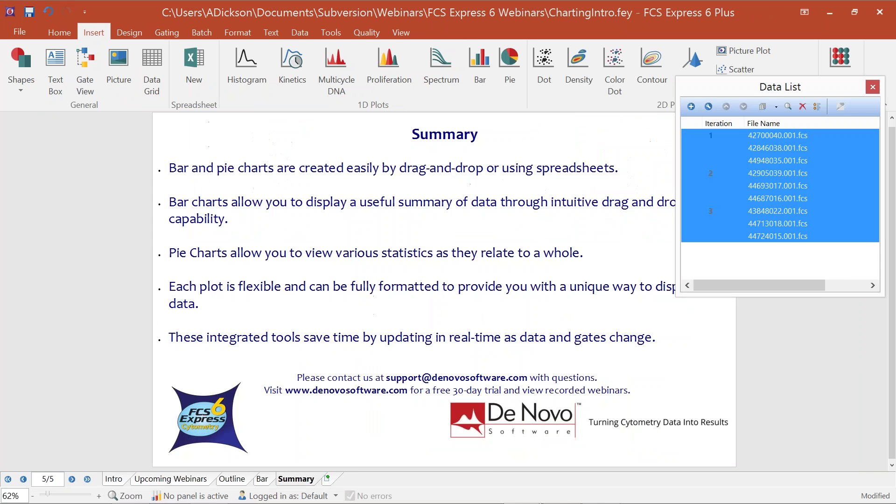
click(872, 87)
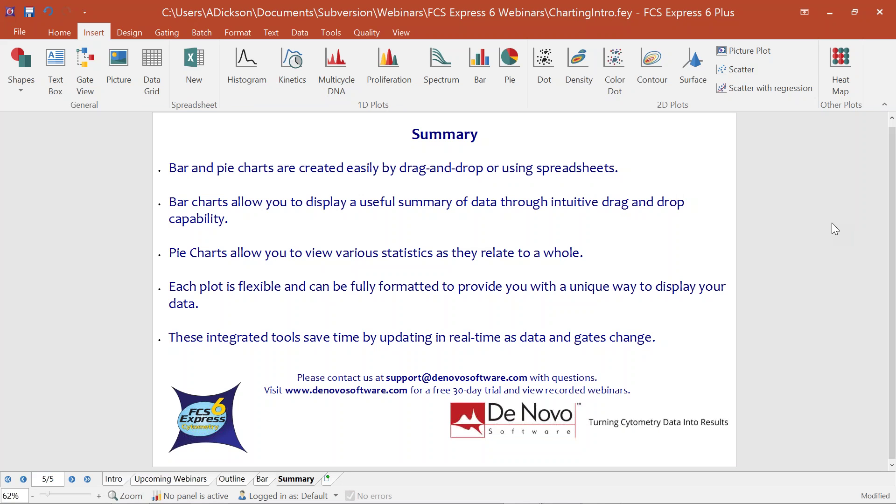